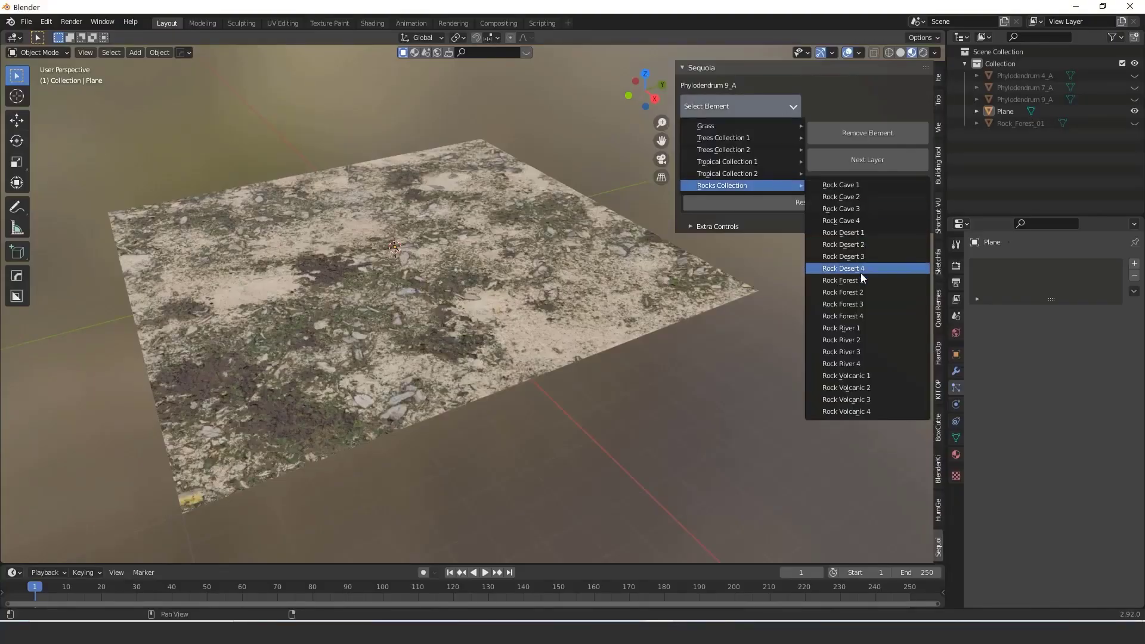
- Scatter Rock Forest 1 over the plane, increasing its size and random size and setting the number to 62
left_click(860, 281)
left_click(744, 133)
left_click_drag(745, 217, 787, 217)
left_click_drag(817, 217, 897, 217)
left_click_drag(741, 189, 775, 189)
- Add Rock River 2 as a new layer with number 81, size 1.270, random orientation 0.166, random size 0.540 and random rotation 2.000
left_click(846, 163)
left_click(739, 106)
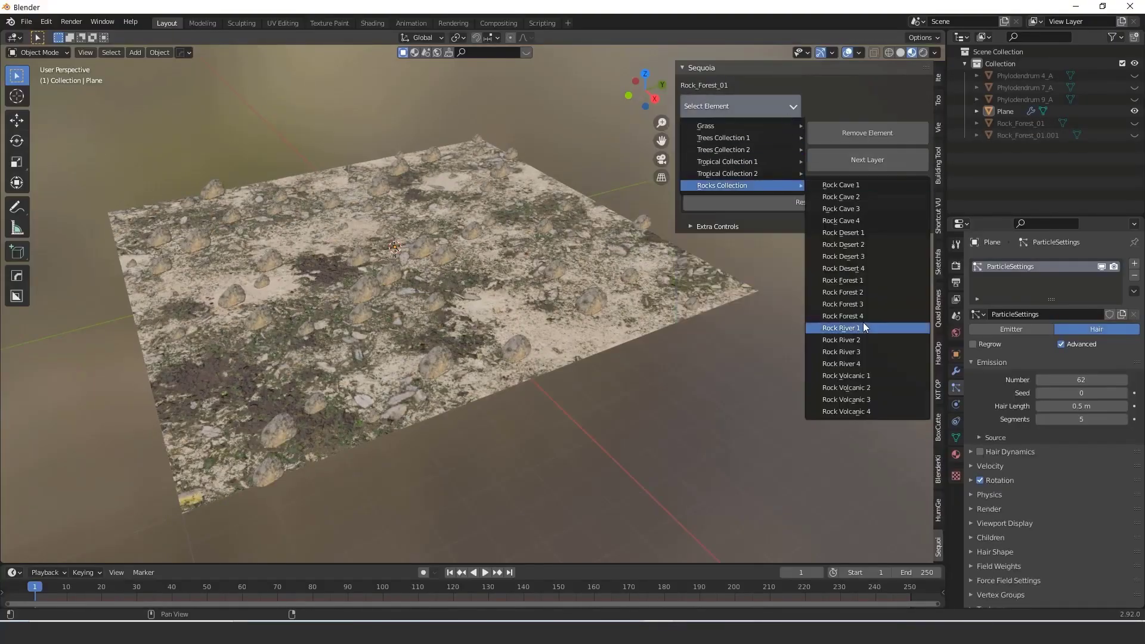
left_click(846, 339)
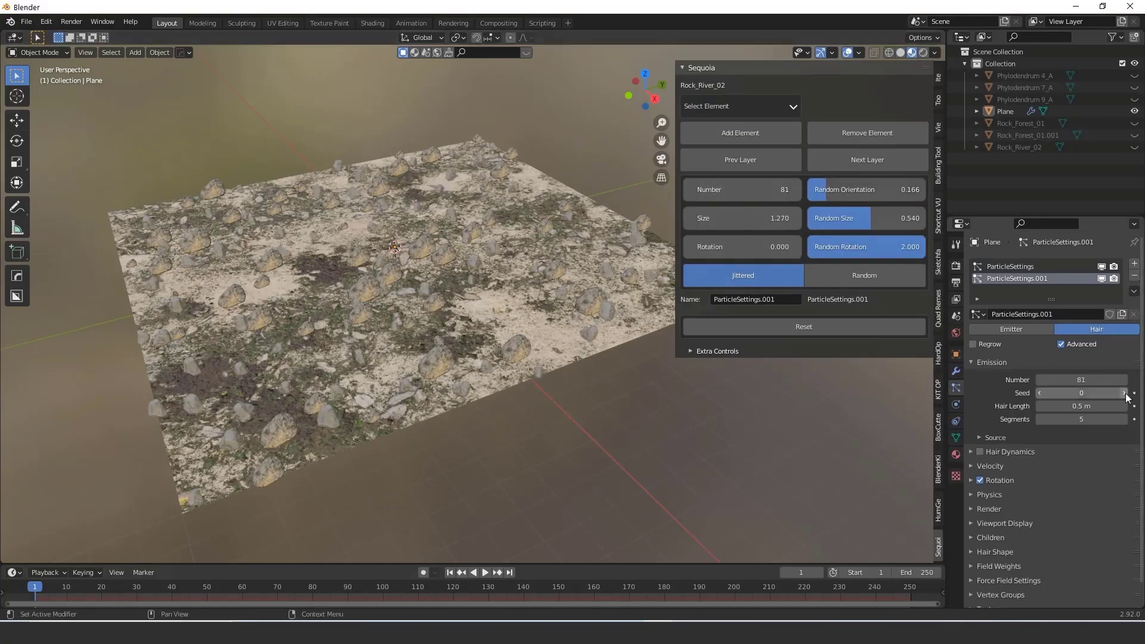
- Add a Phylodendrum 7 layer with number 10, size 1.350, random size 0.390, rotation 1.000 and random rotation 1.980
left_click(739, 107)
mouse_move(746, 171)
left_click(862, 345)
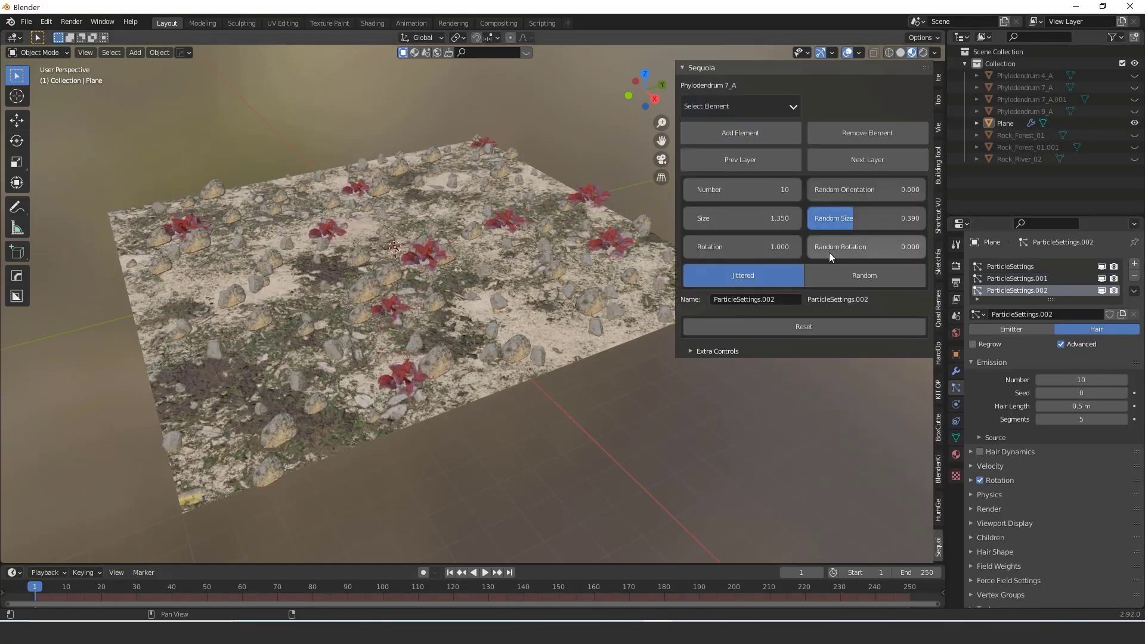
left_click_drag(829, 248, 918, 248)
- Set the Phylodendrum 7 layer's display amount to 4, randomness 0.027 and random variations 0.021 and 1.087, and raise its random orientation and size
left_click(717, 351)
left_click_drag(727, 389, 751, 389)
left_click_drag(739, 443, 757, 443)
left_click_drag(853, 443, 871, 443)
left_click_drag(734, 470, 775, 470)
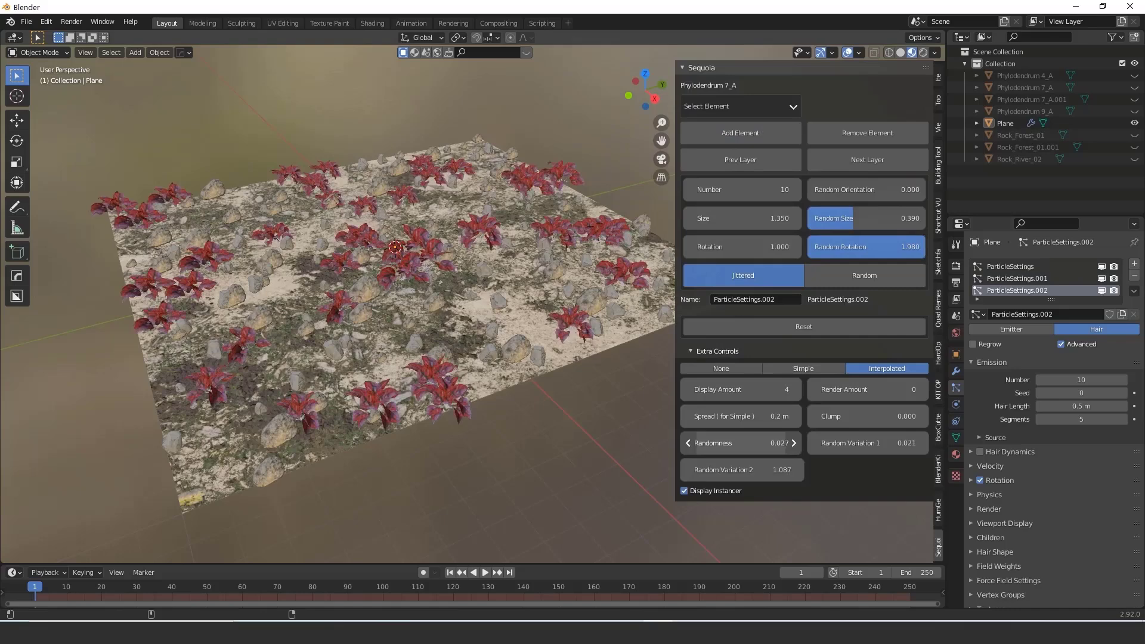
left_click_drag(814, 190, 826, 189)
left_click_drag(739, 218, 752, 219)
- Add Phylodendrum 9 as a new layer on the plane
left_click(740, 134)
left_click(740, 106)
mouse_move(745, 171)
left_click(861, 368)
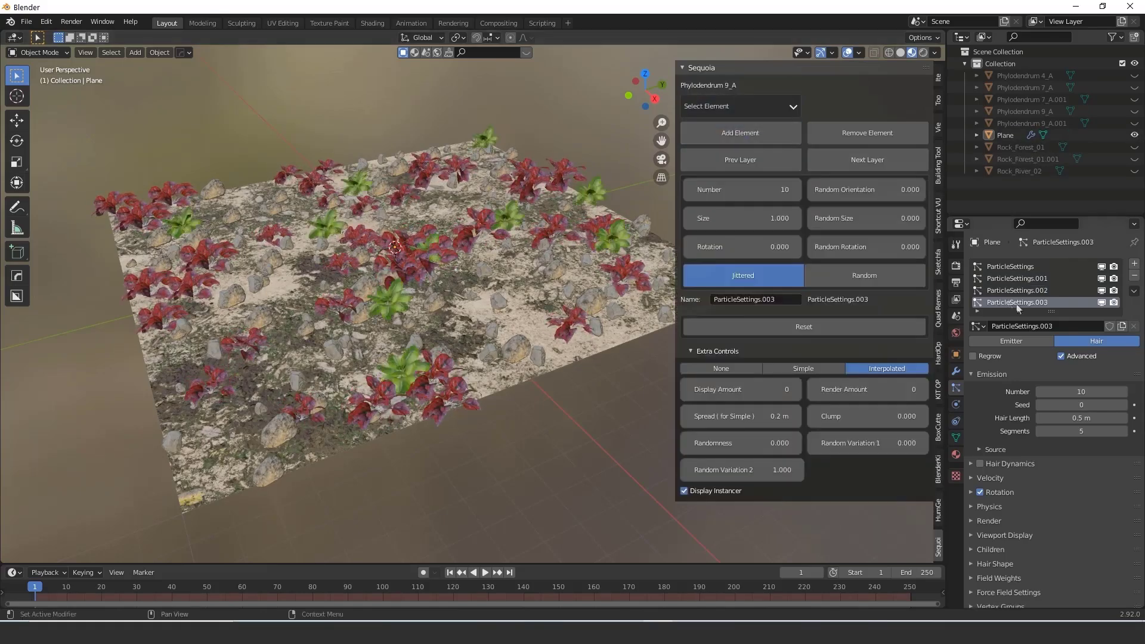
- Increase the Phylodendrum 9 layer's display amount, randomness, random size and number to spread more plants over the plane
left_click(795, 392)
left_click(796, 392)
left_click(796, 392)
left_click(796, 393)
left_click_drag(757, 443, 763, 443)
left_click_drag(835, 219, 922, 246)
left_click_drag(743, 189, 769, 190)
- Add a Coconut 1 palm layer with number 8, random size 0.355, random rotation 2.000, display amount 3 and randomness 0.021
left_click(778, 107)
mouse_move(767, 160)
left_click(834, 257)
left_click(750, 136)
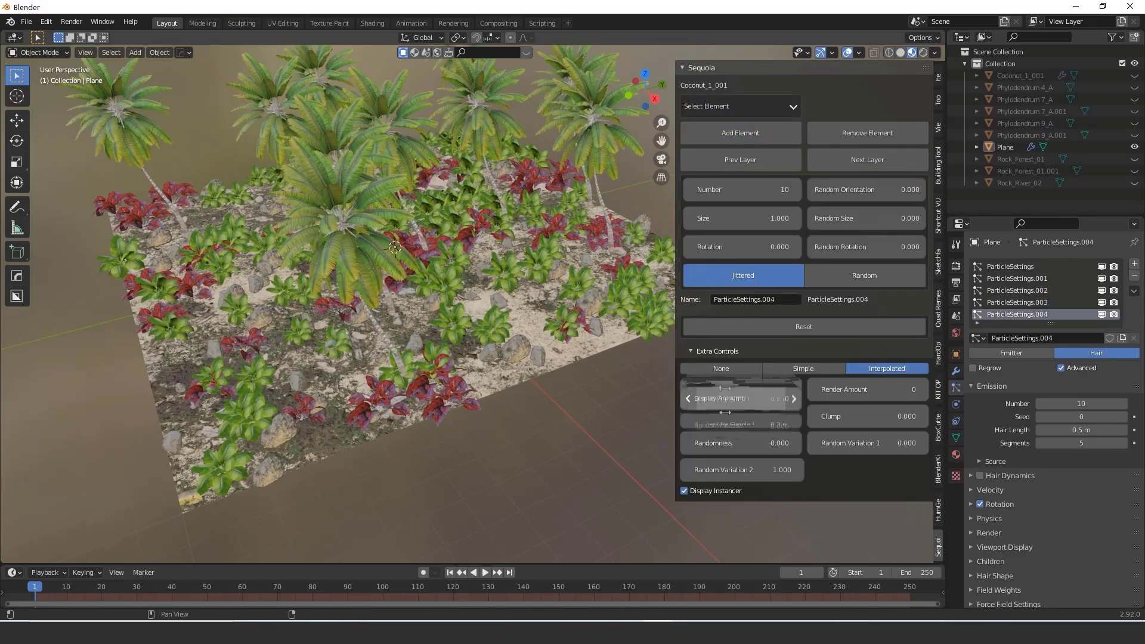
left_click_drag(866, 246, 894, 246)
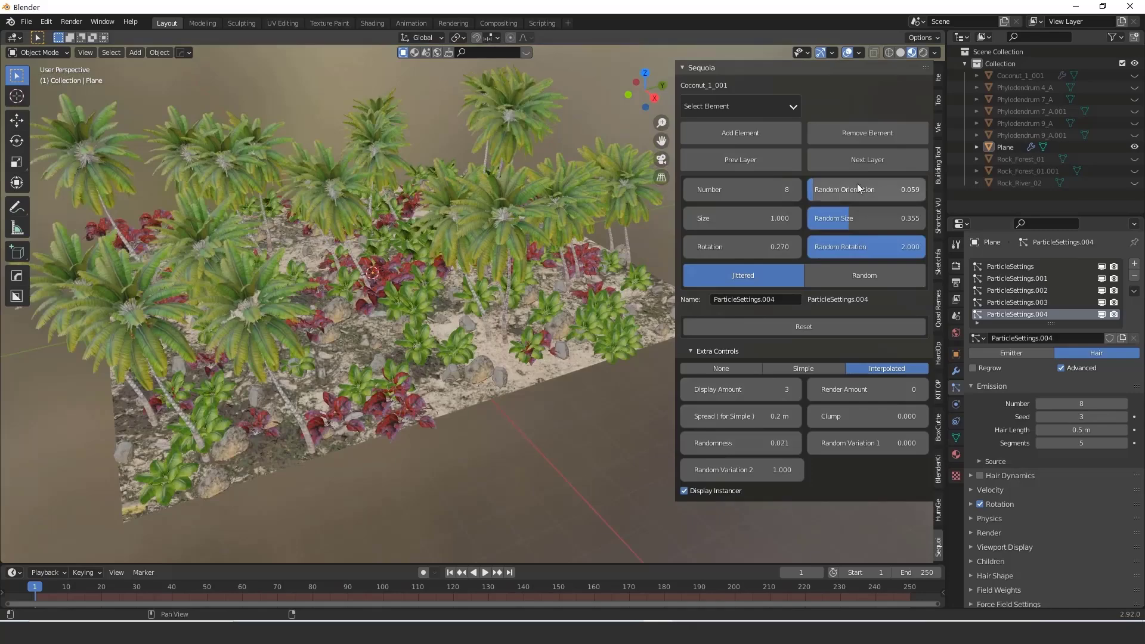
- Add Ear grass as a new layer covering the plane densely, with size 6.785
left_click(739, 107)
mouse_move(775, 127)
left_click(834, 122)
left_click(749, 138)
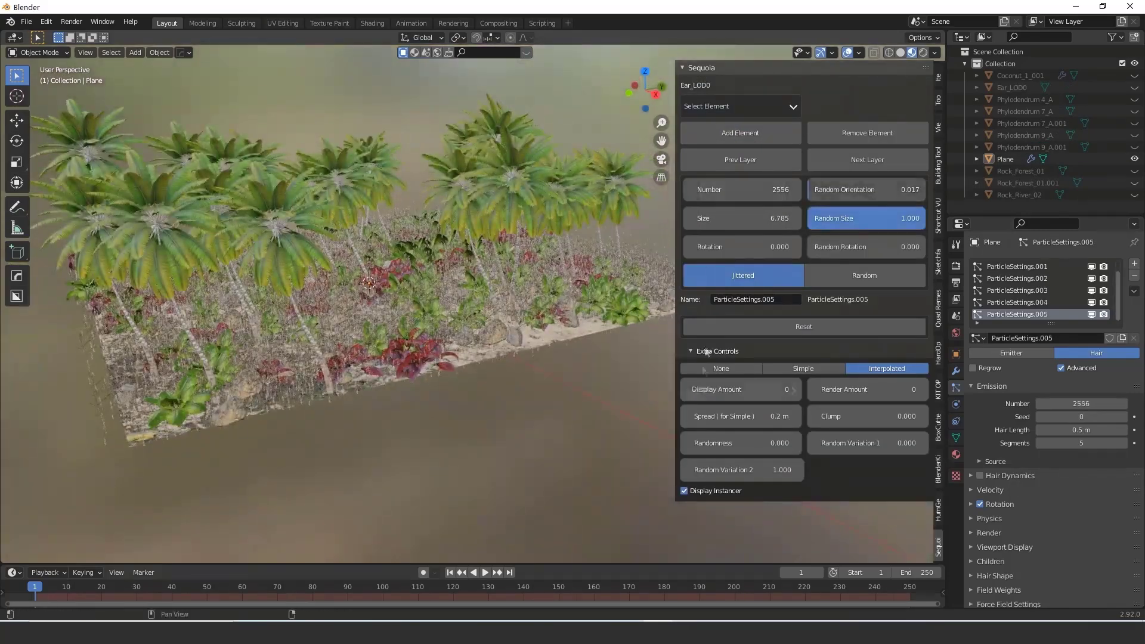
- Add another element from the grass collection as a further layer on the plane
left_click(740, 106)
mouse_move(775, 127)
left_click(835, 139)
left_click(740, 132)
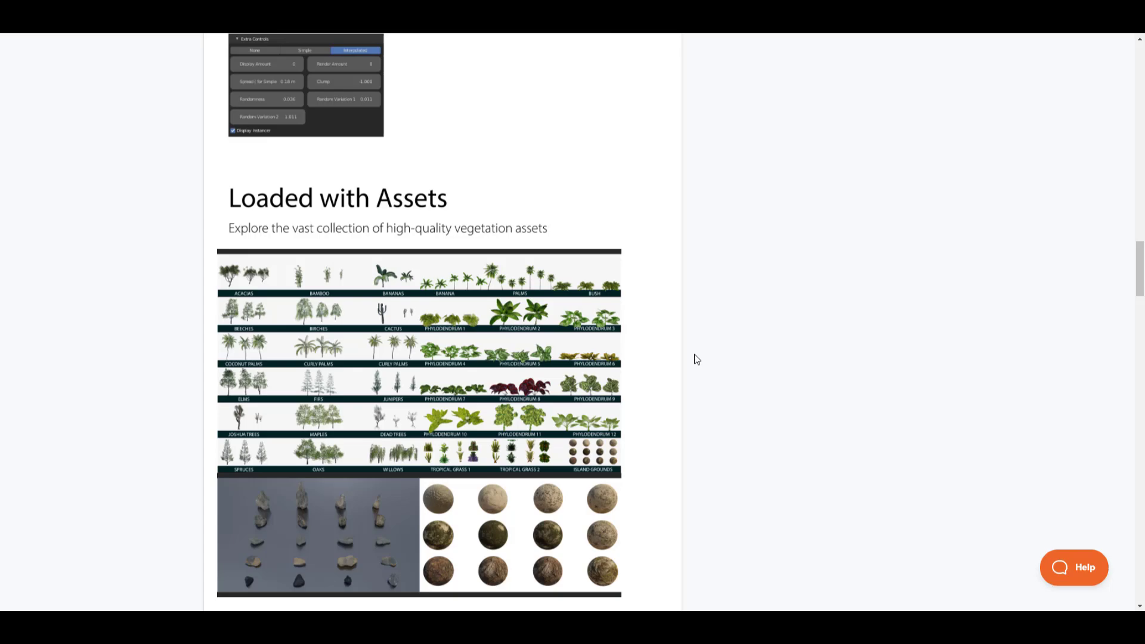
- Switch to the Sequoia product web page and examine its asset collection, amount and randomness controls, and feature videos
scroll(697, 359, "down", 2)
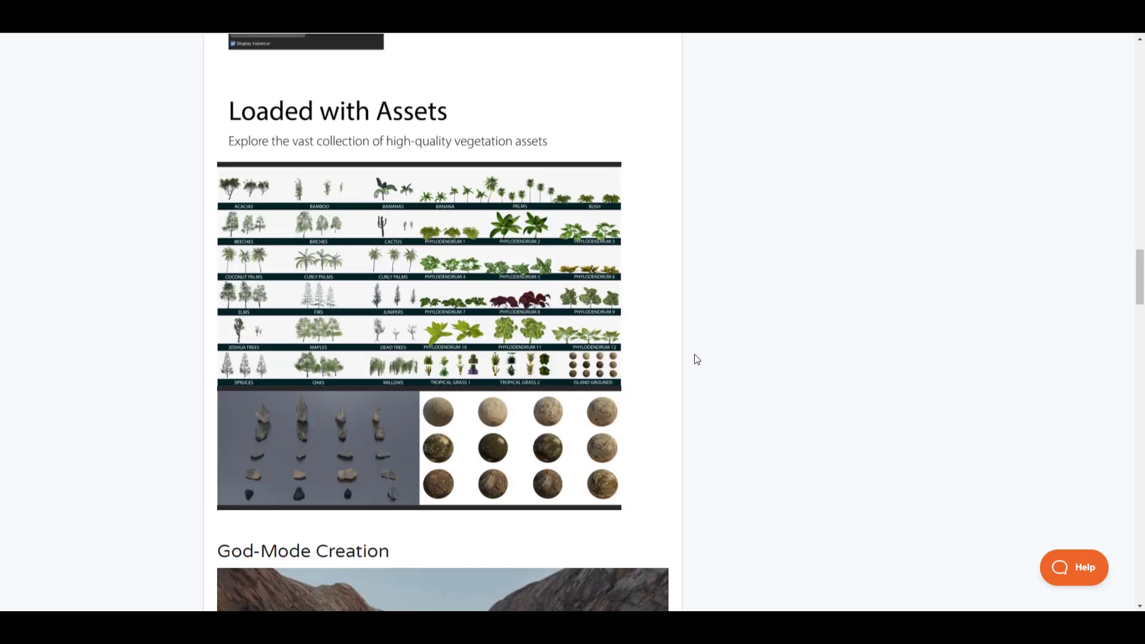
scroll(505, 395, "down", 20)
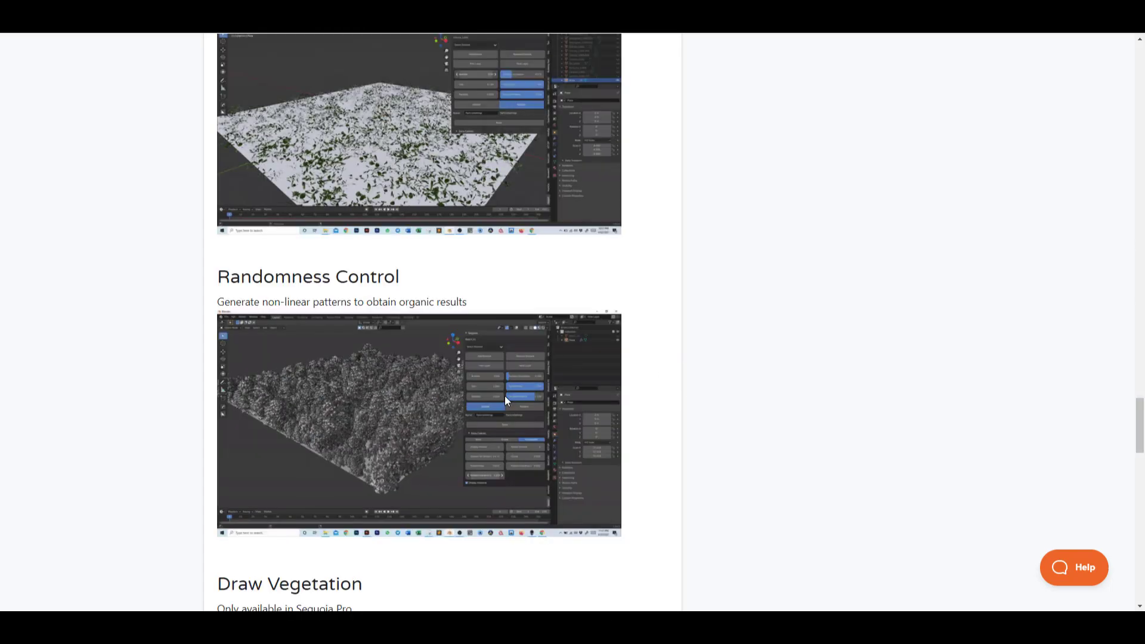
scroll(505, 395, "up", 8)
scroll(505, 395, "up", 4)
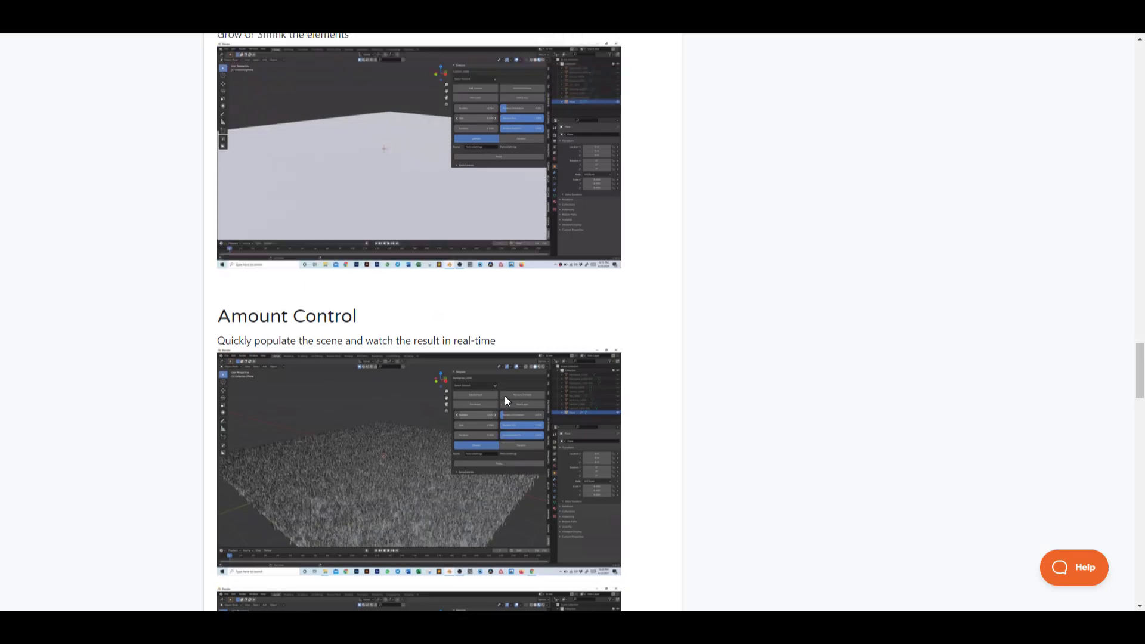
scroll(505, 396, "down", 15)
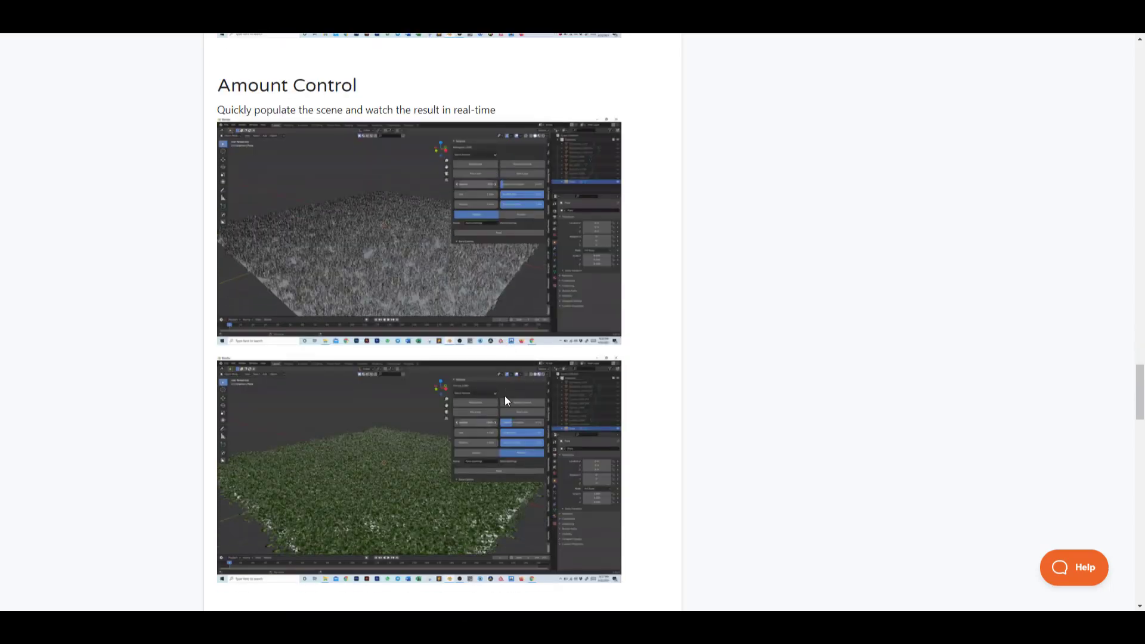
scroll(505, 396, "down", 5)
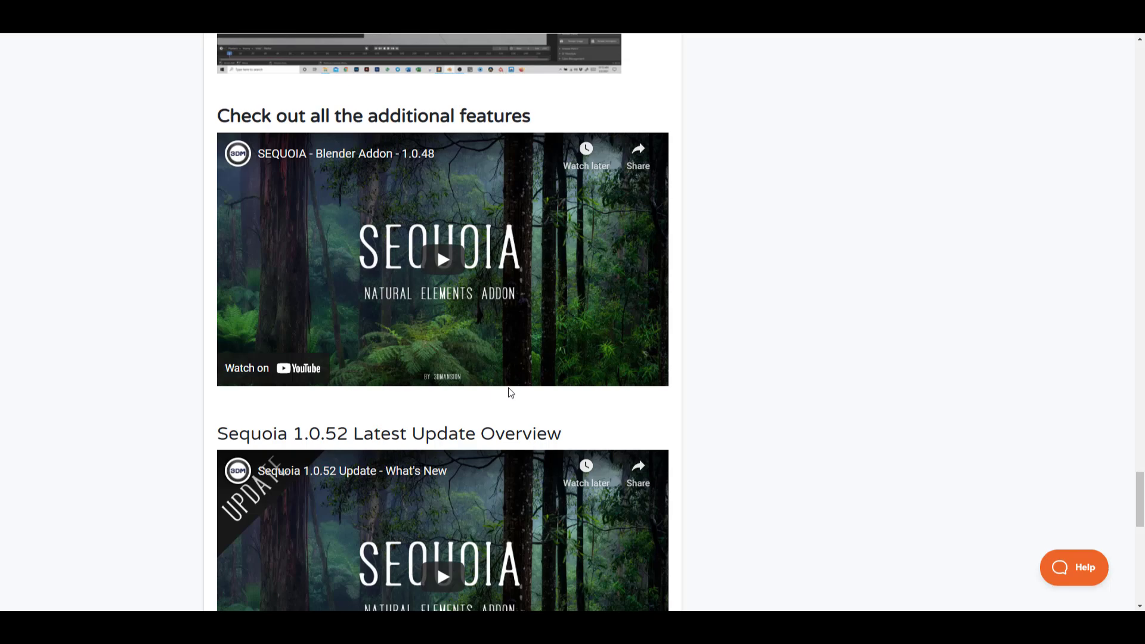
scroll(675, 398, "down", 12)
scroll(676, 398, "up", 3)
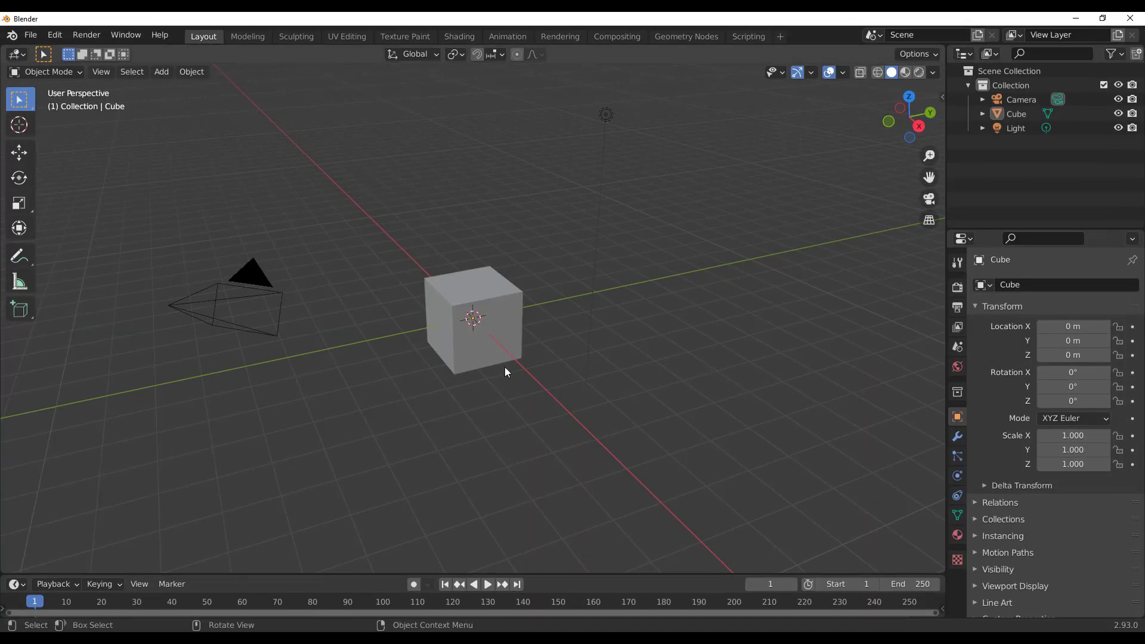
- Switch to Blender, find the Sequoia add-on in the preferences and expand its details
middle_click_drag(503, 370, 555, 349)
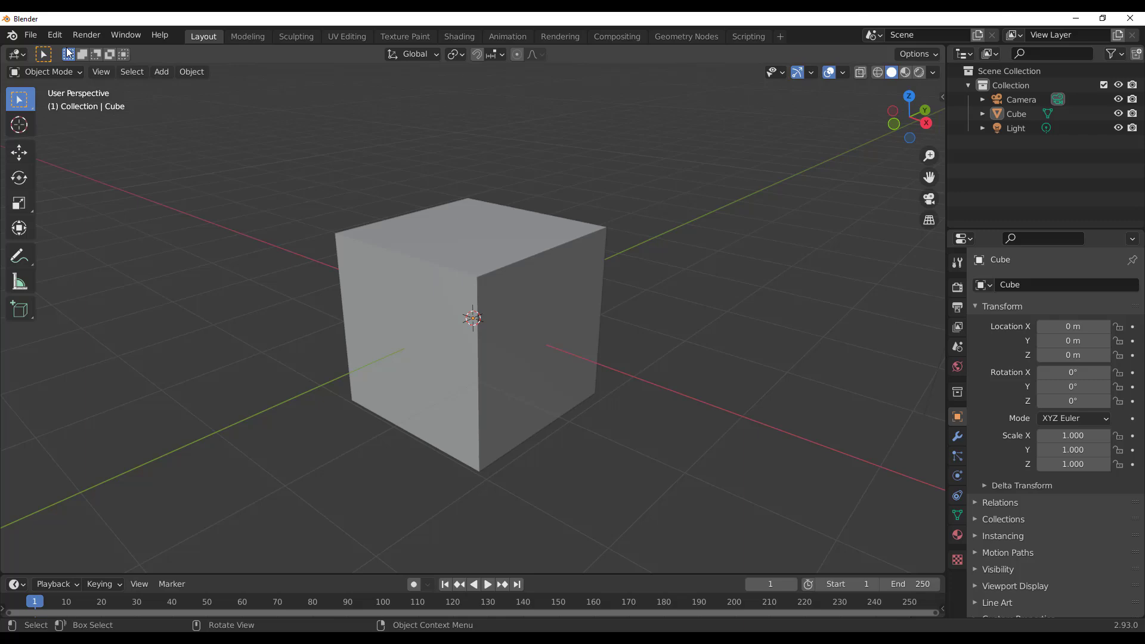
left_click(54, 35)
left_click(99, 236)
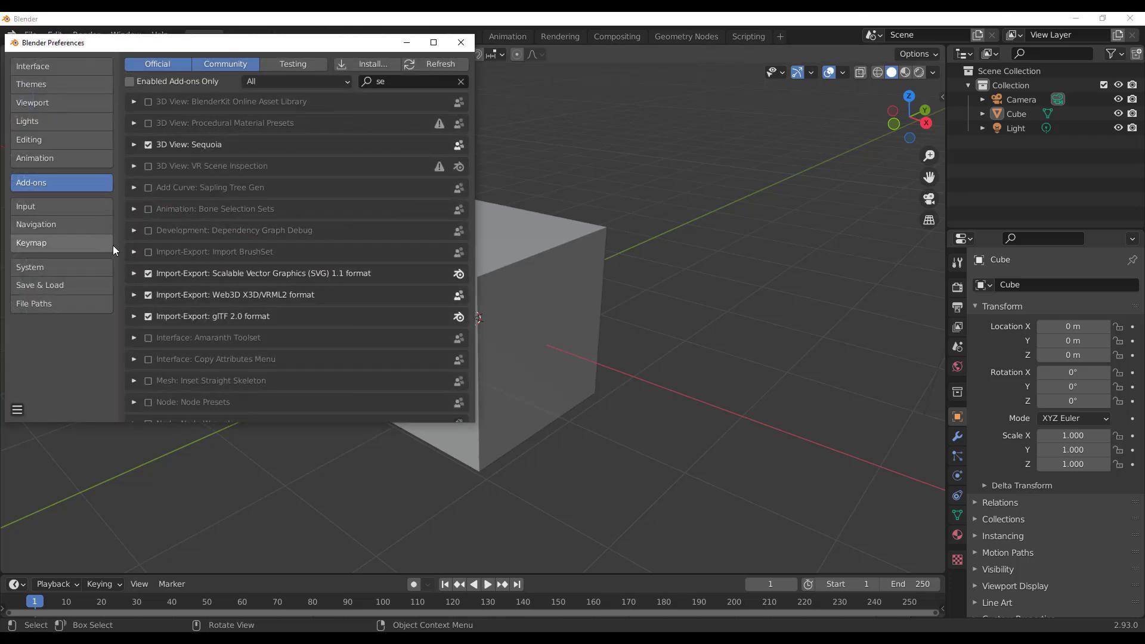
left_click(134, 145)
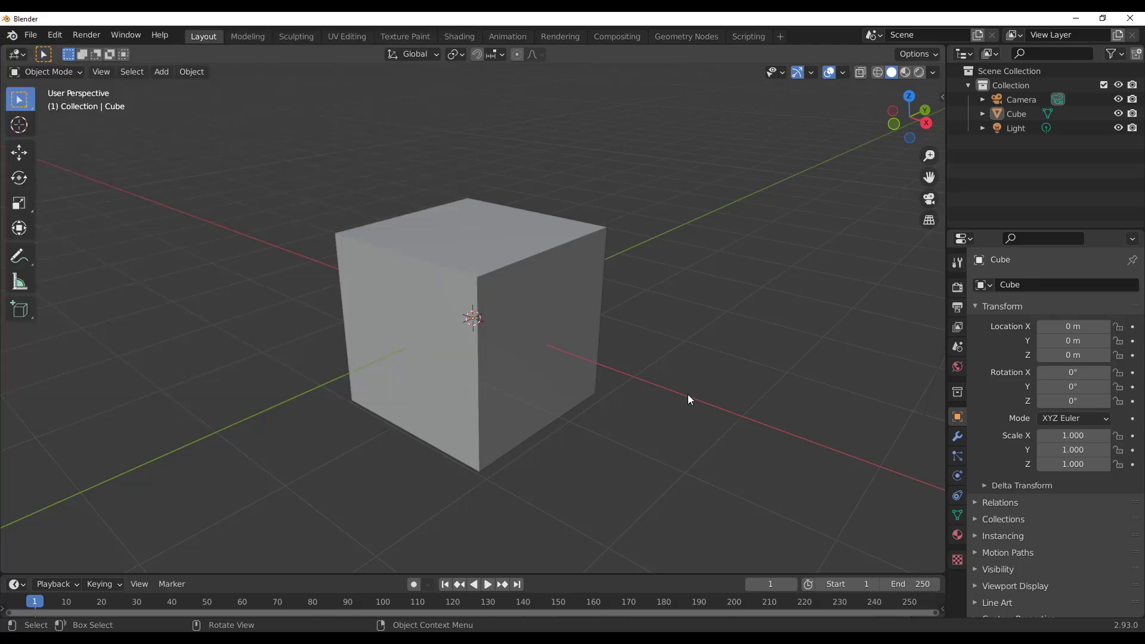
- Delete the default cube and show the Sequoia add-on's controls beside the viewport
key("Delete")
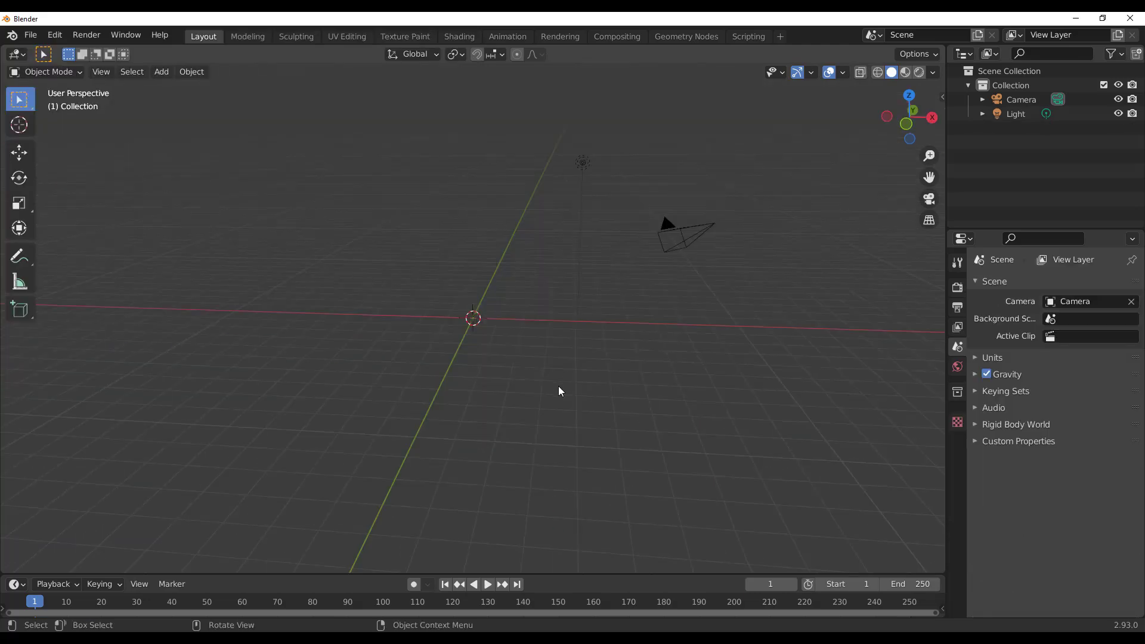
middle_click_drag(488, 263, 402, 290)
key("n")
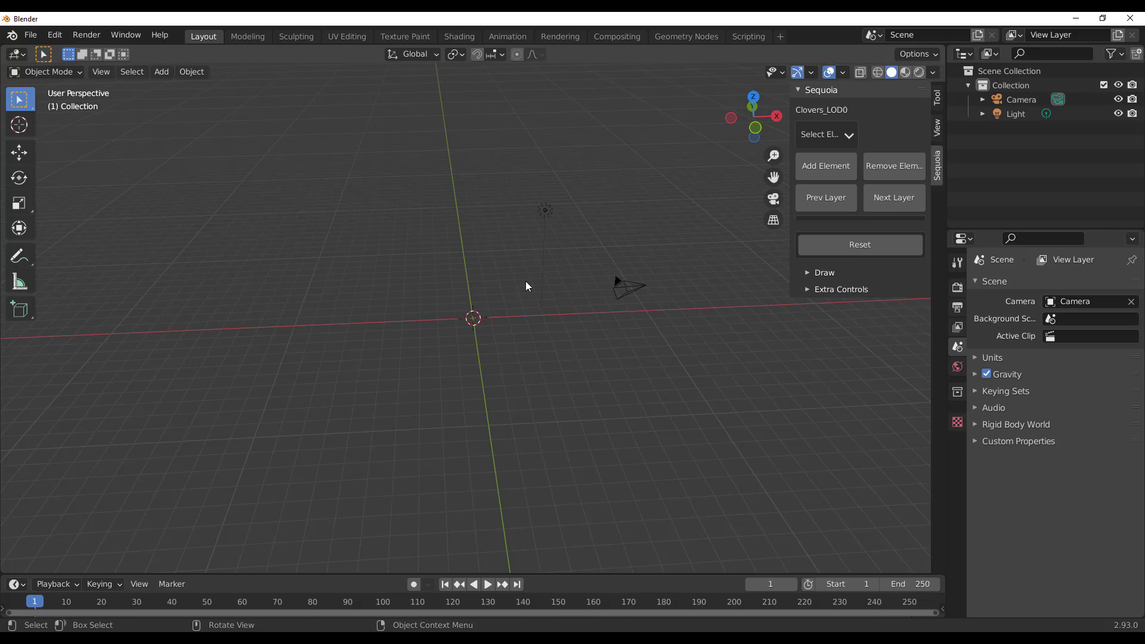
- Add a mesh plane at the origin and scale it uniformly to about 6.225
middle_click_drag(527, 286, 445, 277)
key("shift+a")
mouse_move(421, 98)
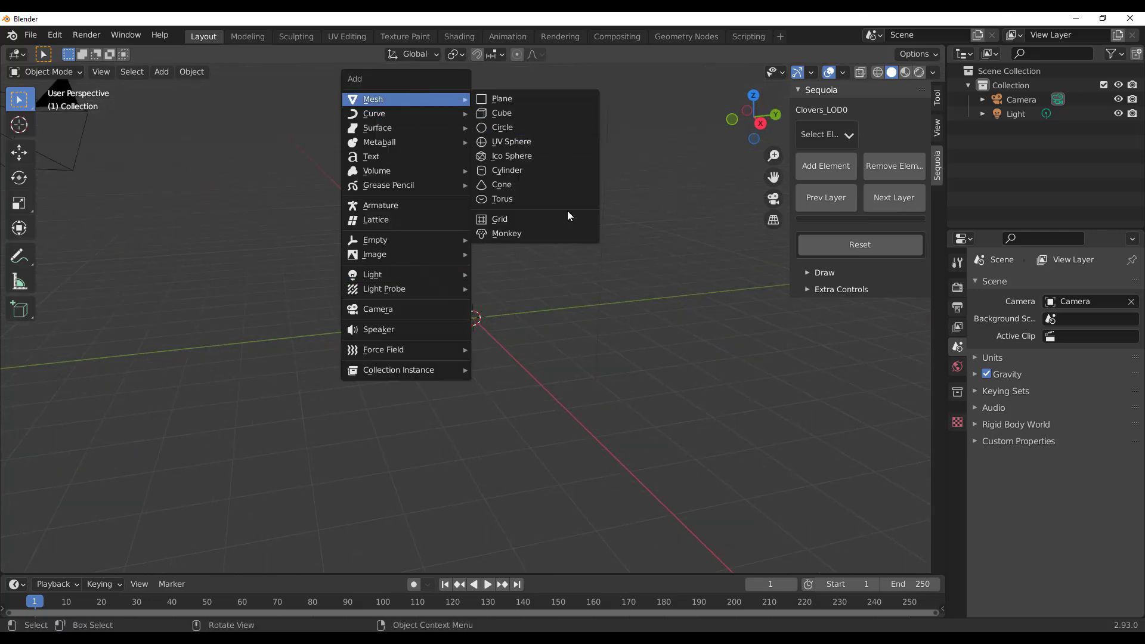
left_click(508, 99)
key("s")
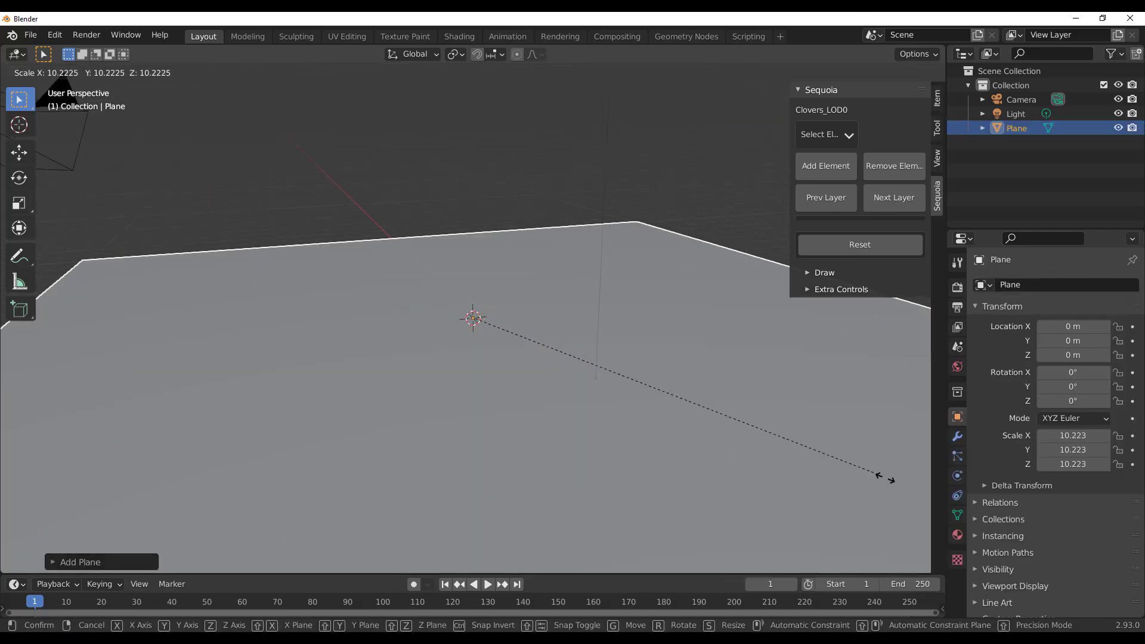
left_click(713, 419)
scroll(597, 382, "down", 4)
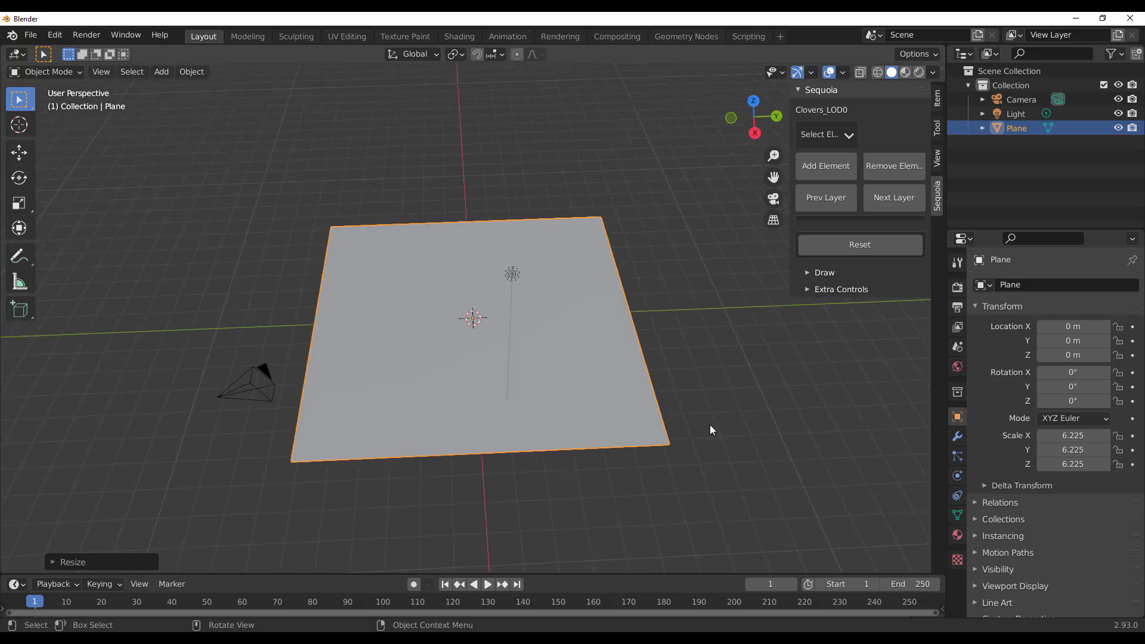
- Choose Clovers from the grass collection as the element to scatter on the plane
left_click(829, 142)
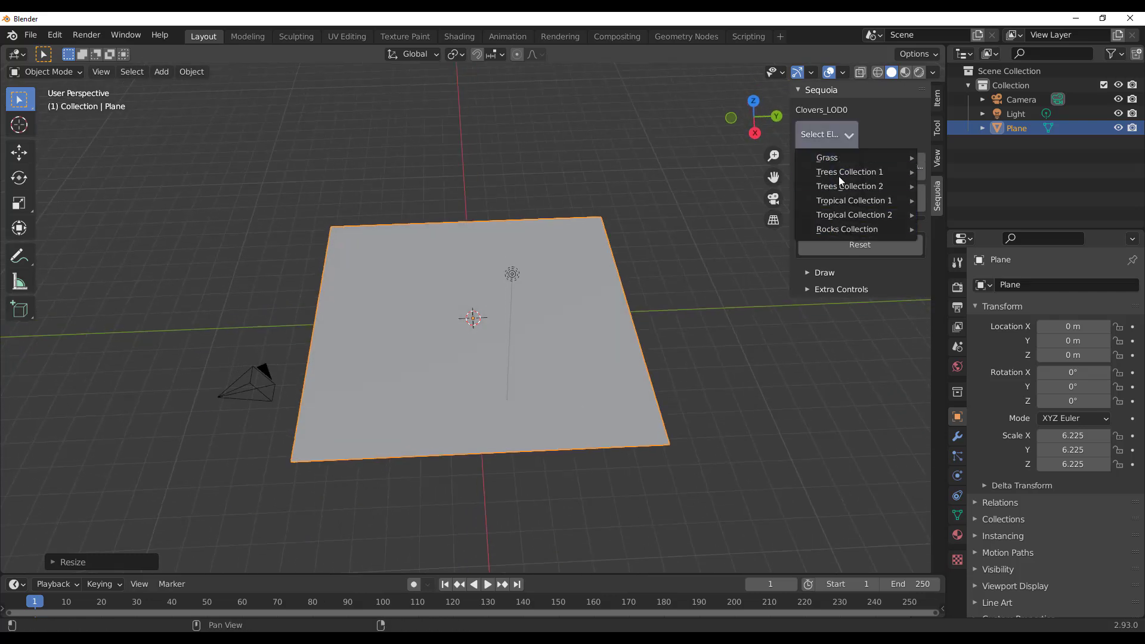
mouse_move(843, 234)
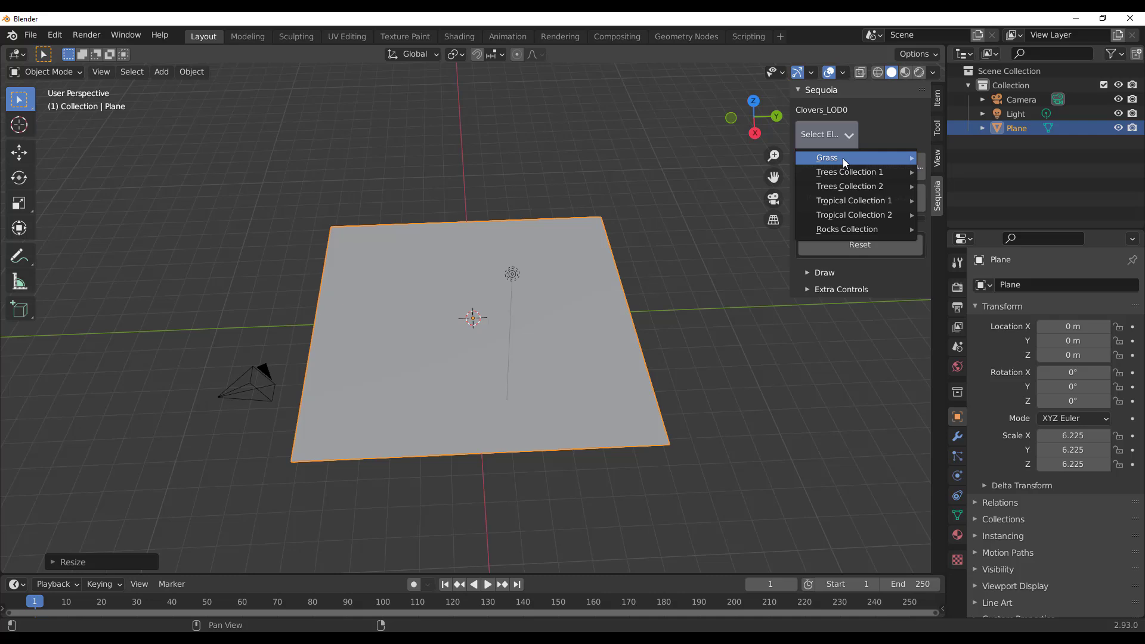
mouse_move(844, 159)
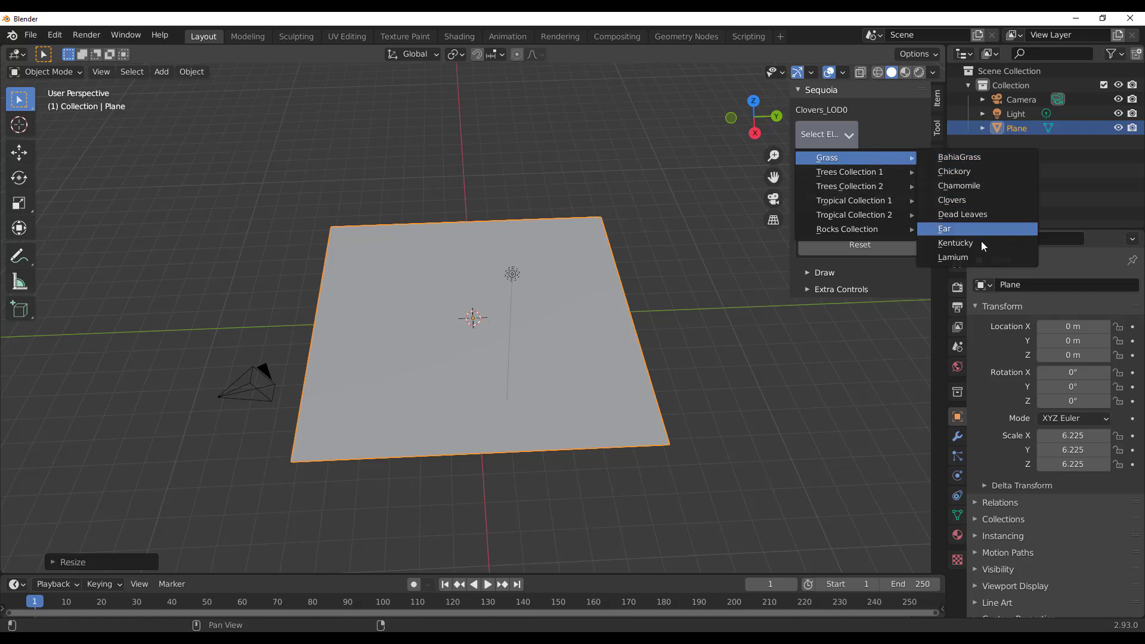
left_click(959, 203)
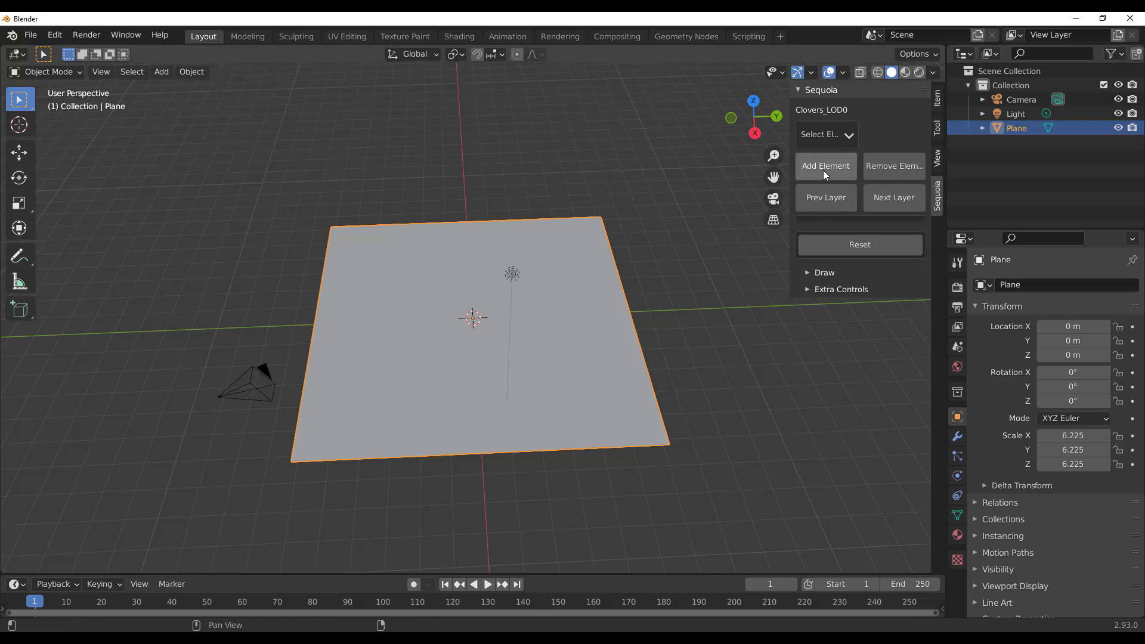
left_click(825, 187)
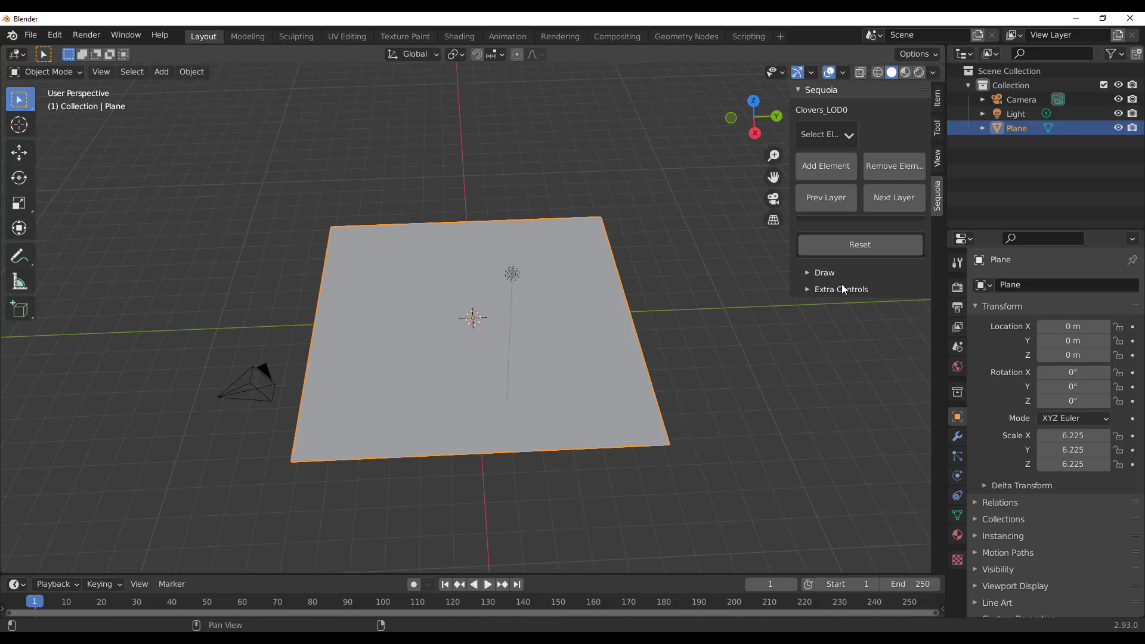
- Purge the unused data-blocks with Sequoia's reset and add the Clovers element to the plane
left_click(847, 249)
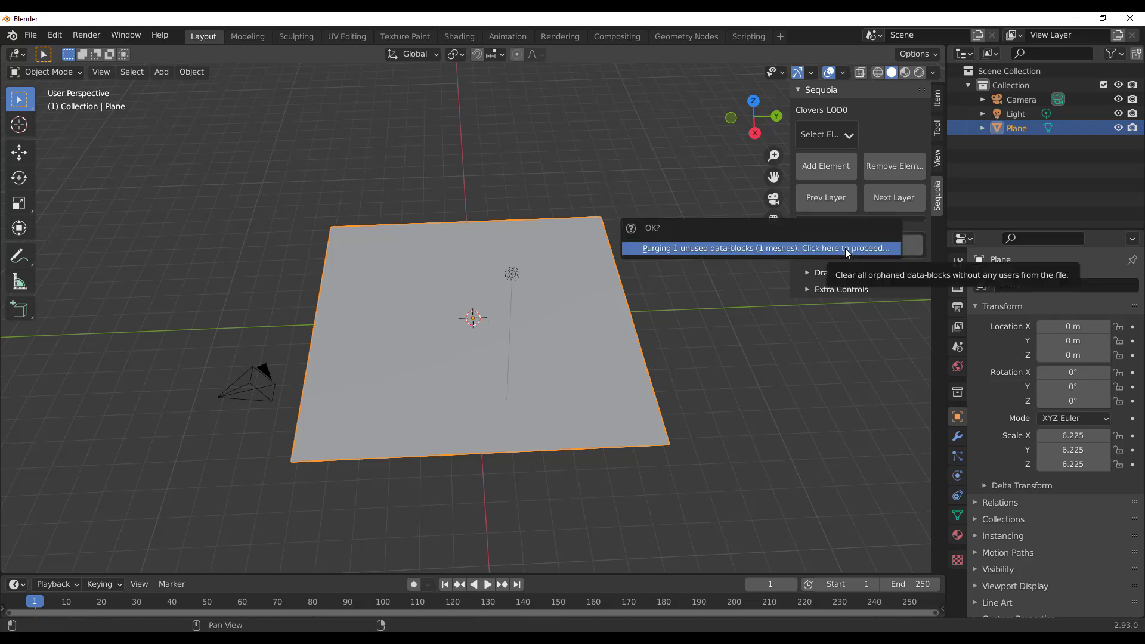
left_click(847, 249)
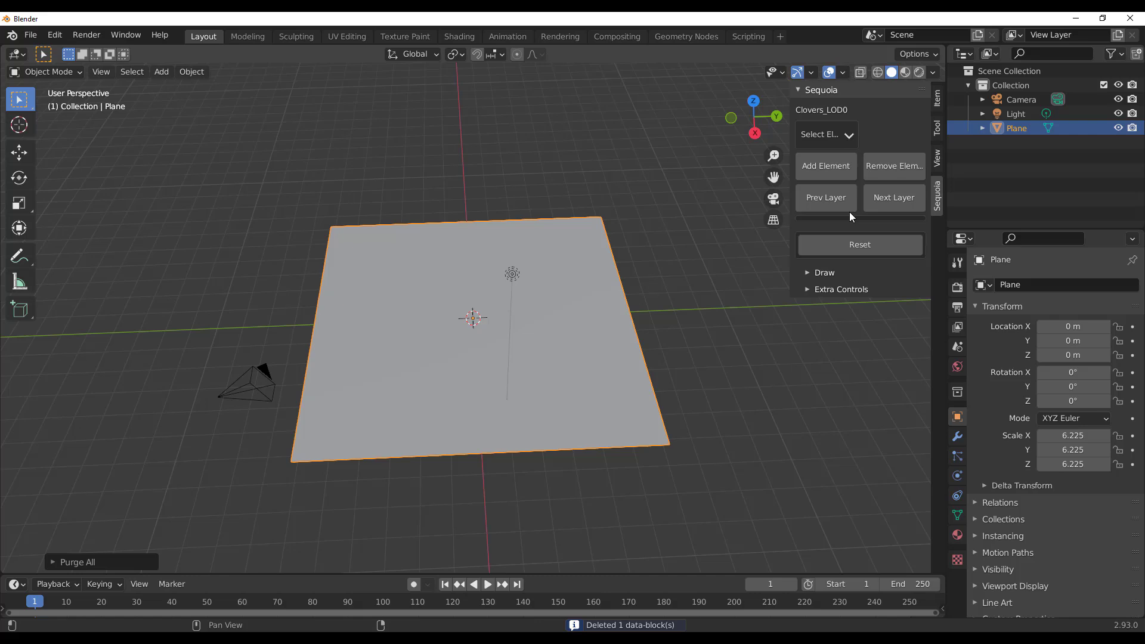
left_click(837, 173)
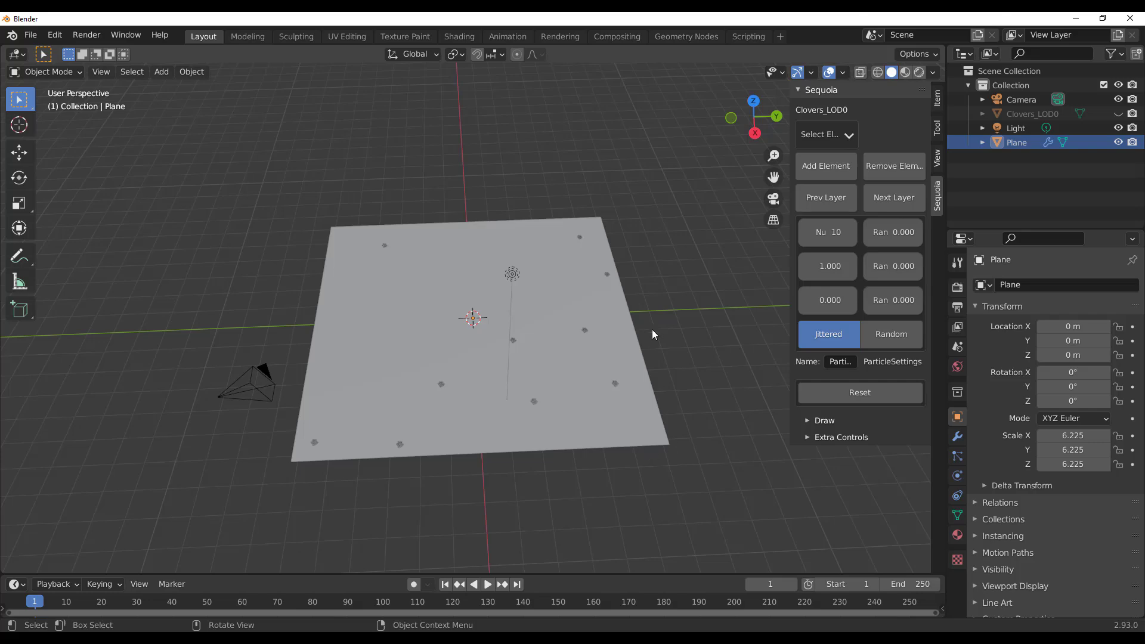
- Widen the Sequoia controls so the labels are readable, and set the clover layer's number to 99 and size to 2.070
middle_click_drag(651, 332, 501, 272)
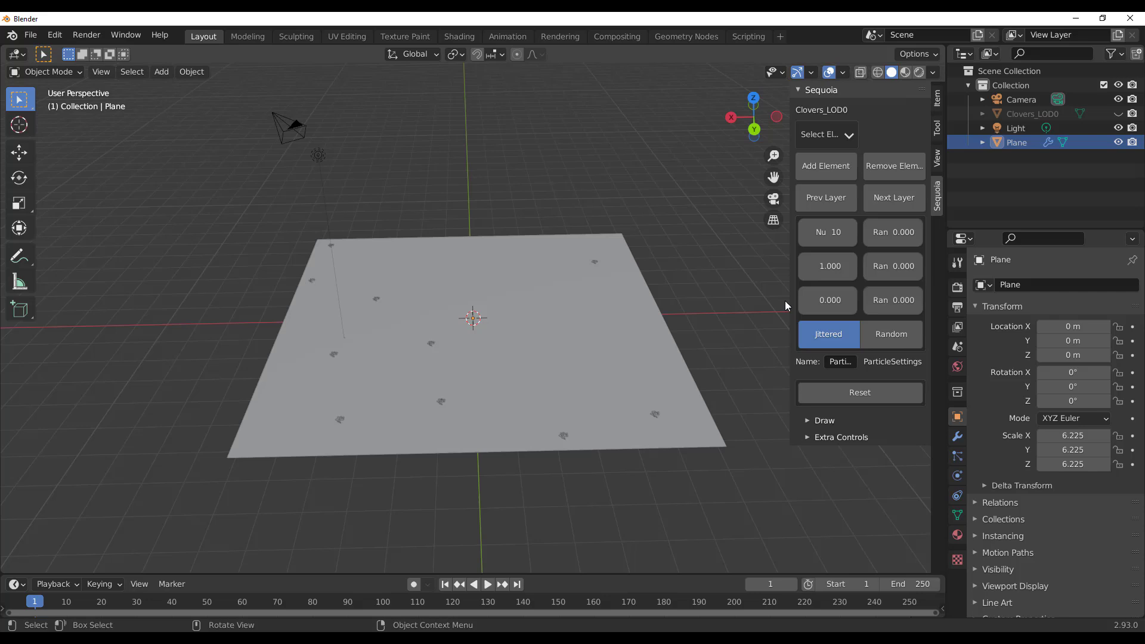
left_click_drag(791, 303, 704, 303)
left_click(760, 232)
type("48")
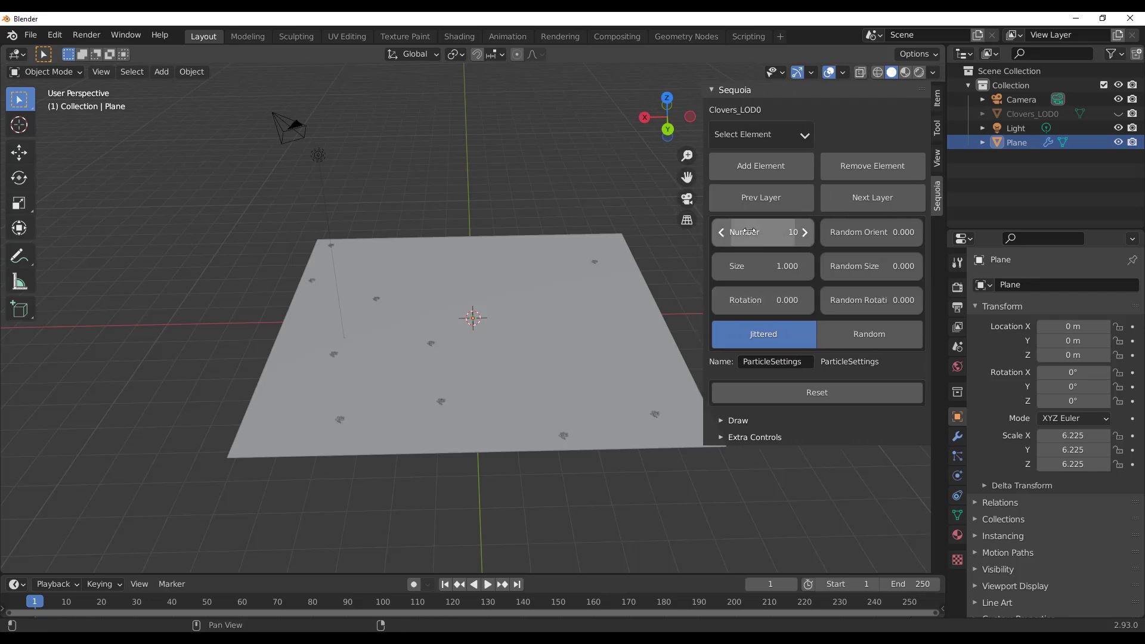
key("Return")
left_click_drag(775, 232, 805, 233)
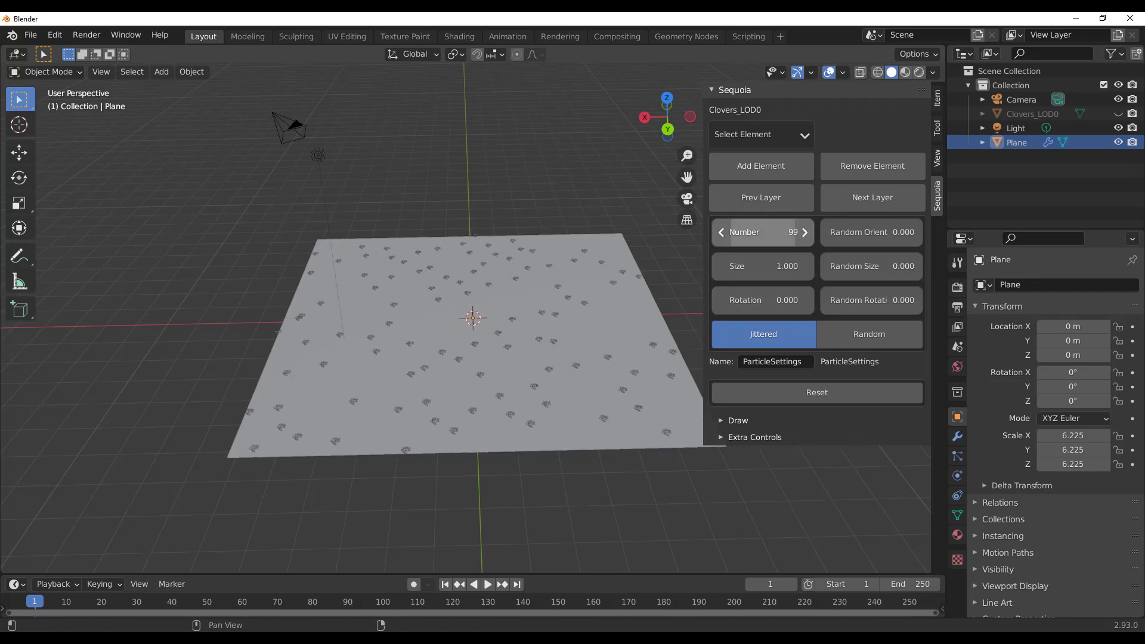
left_click_drag(759, 277, 796, 278)
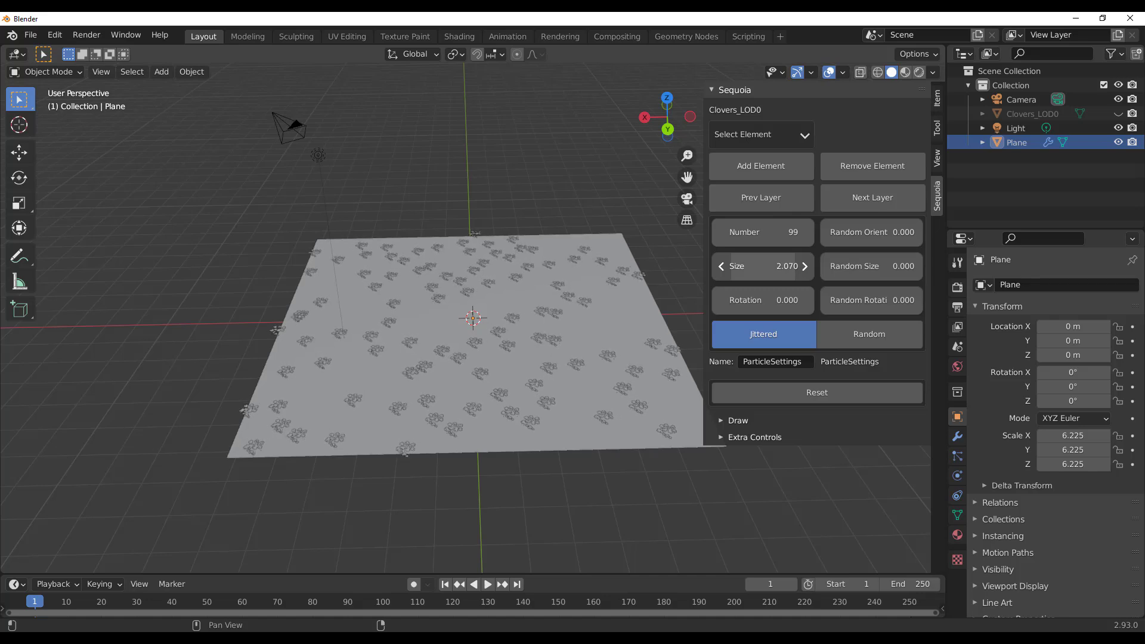
- Set the clover layer's random orientation to 0.098 and its random size to 0.353
left_click_drag(871, 231, 856, 266)
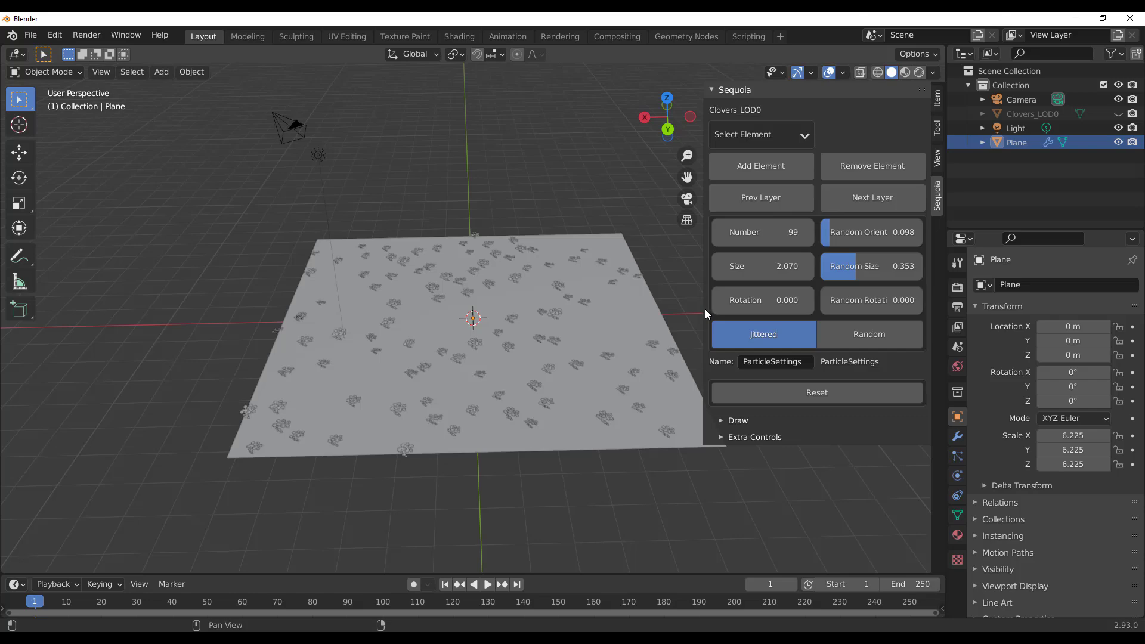
scroll(437, 335, "down", 3)
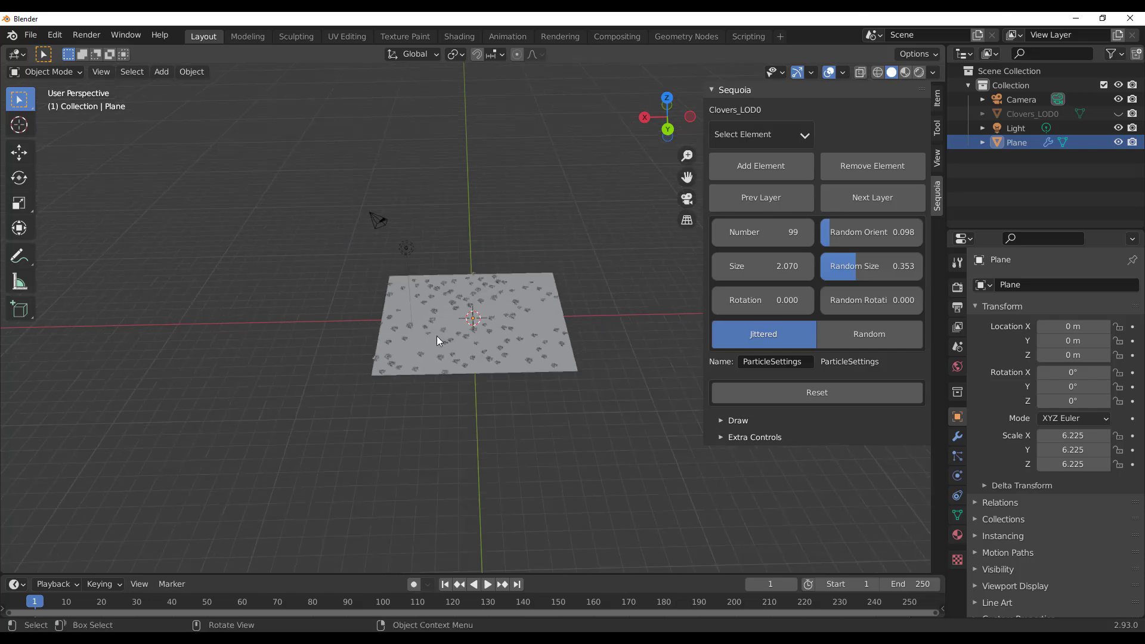
middle_click_drag(437, 335, 485, 350)
scroll(453, 384, "up", 5)
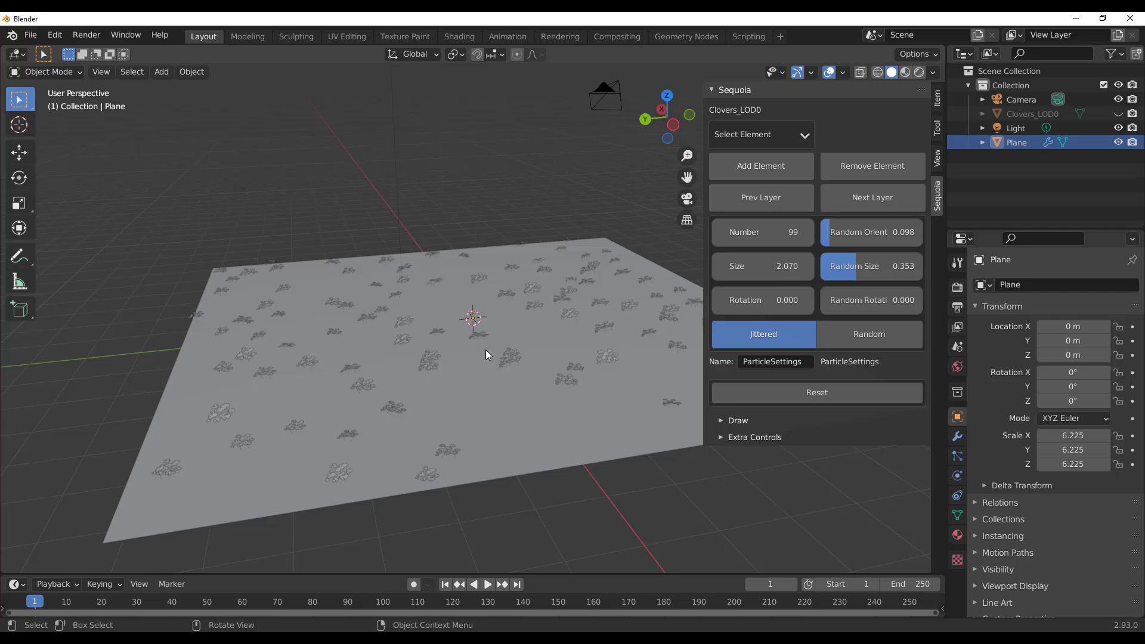
- Turn on Sequoia's drawing mode and paint dense clover patches along the plane's edge and in its corners
left_click(735, 427)
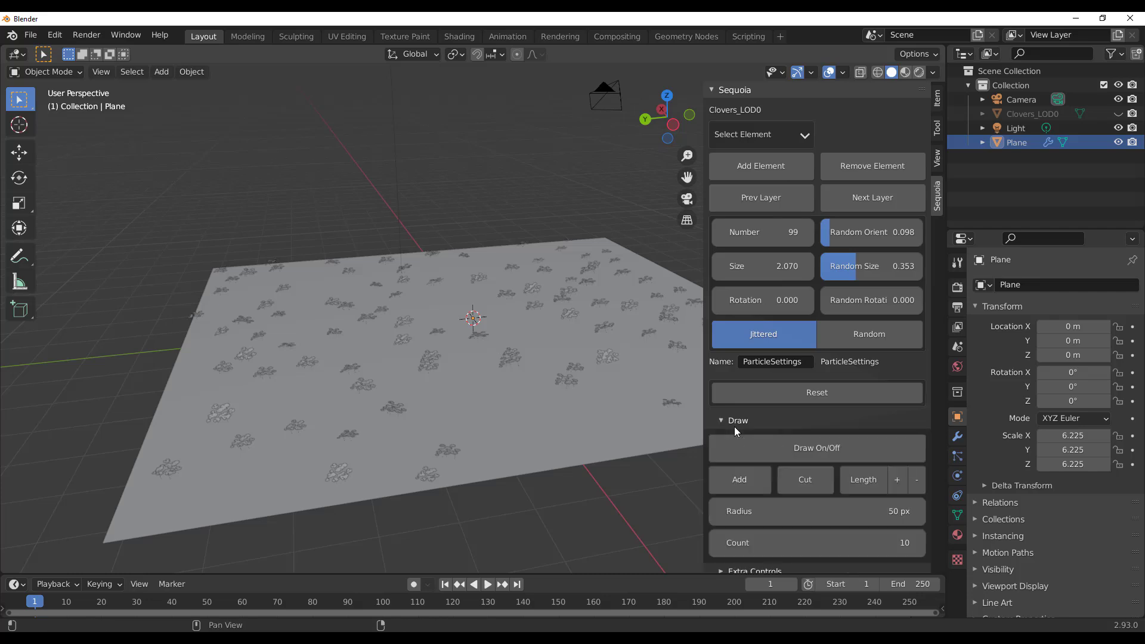
scroll(732, 441, "down", 1)
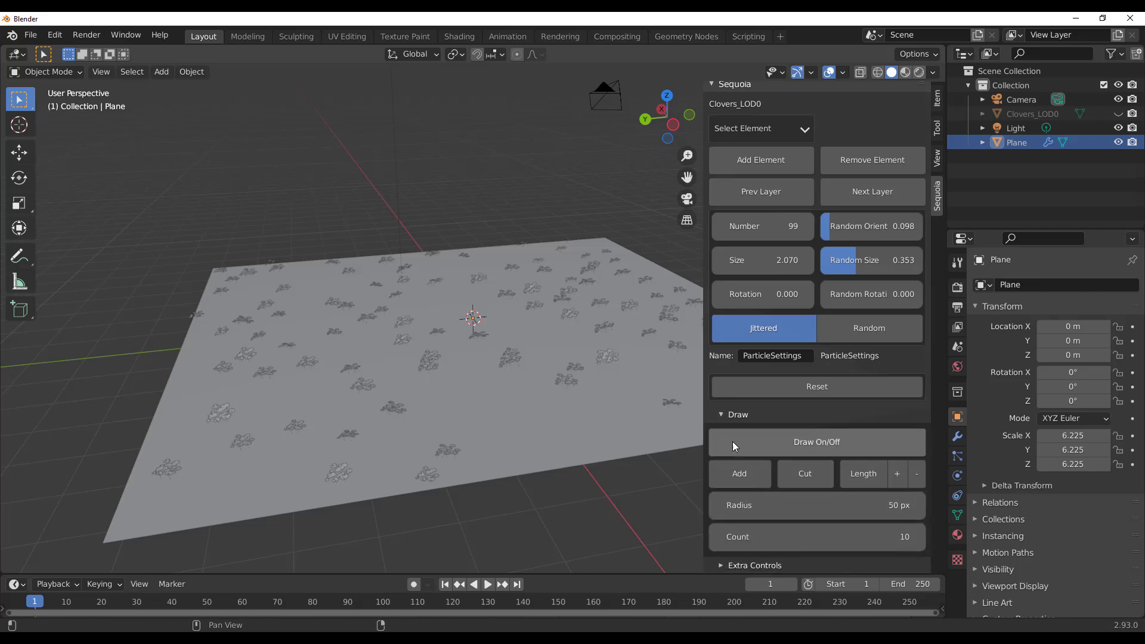
left_click(823, 446)
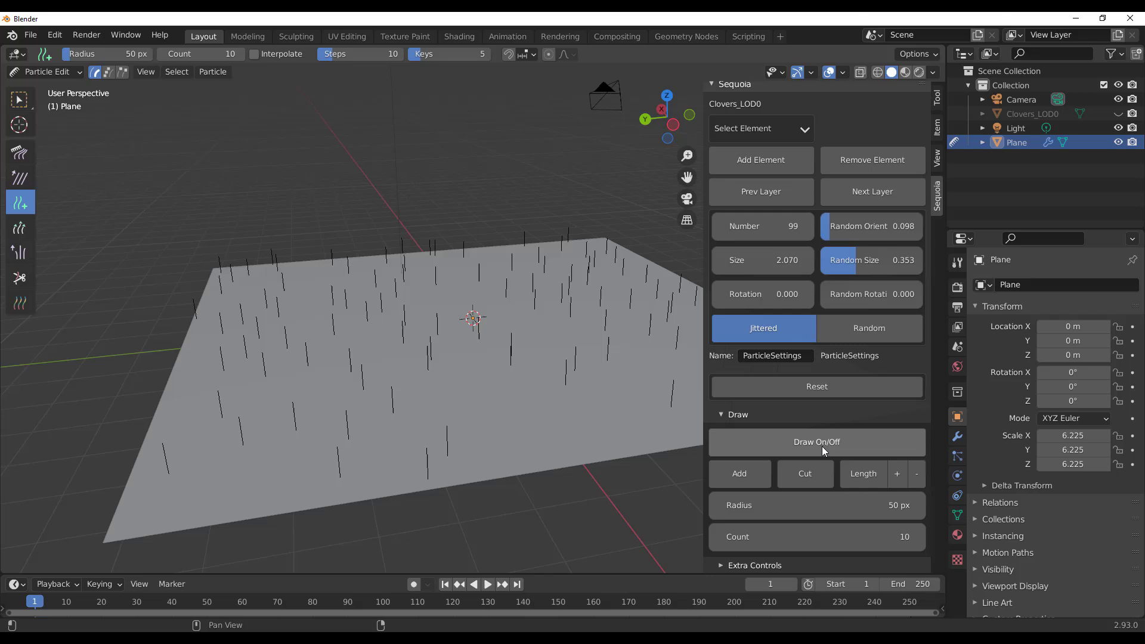
middle_click_drag(517, 366, 476, 391)
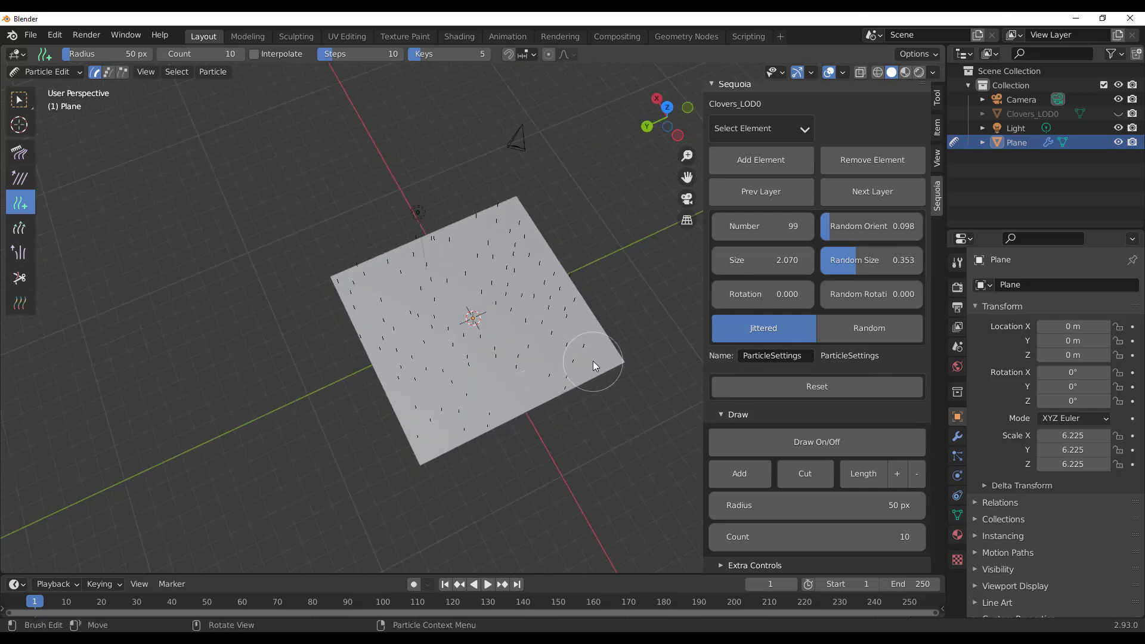
mouse_move(596, 347)
left_mouse_down()
mouse_move(590, 358)
mouse_move(587, 286)
mouse_move(570, 294)
left_mouse_up()
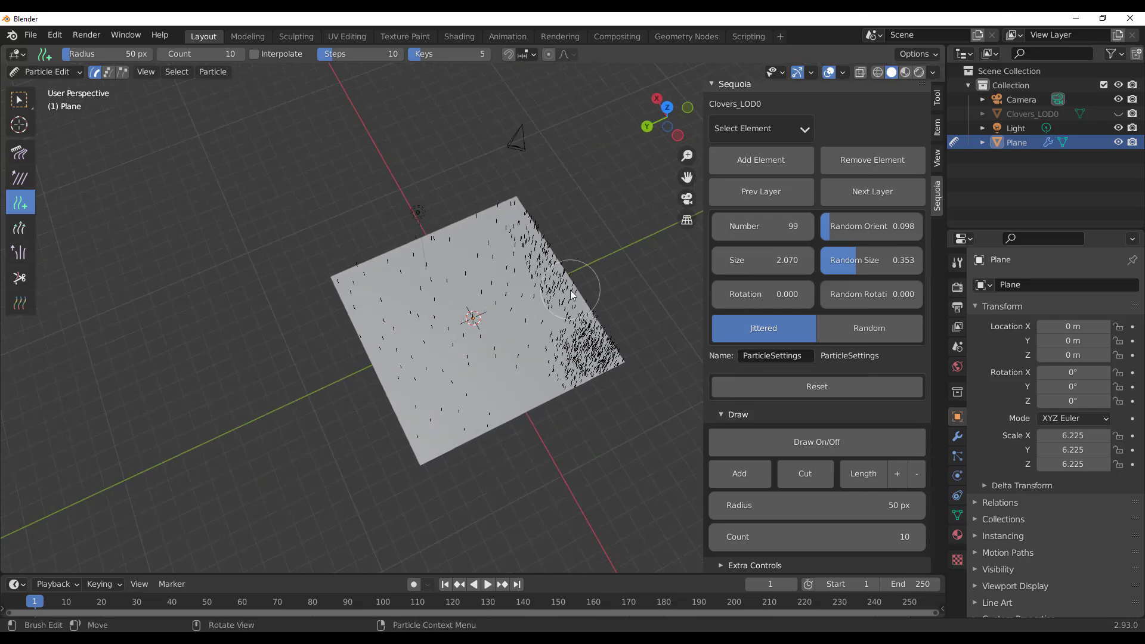
mouse_move(523, 222)
left_mouse_down()
mouse_move(533, 218)
mouse_move(512, 222)
left_mouse_up()
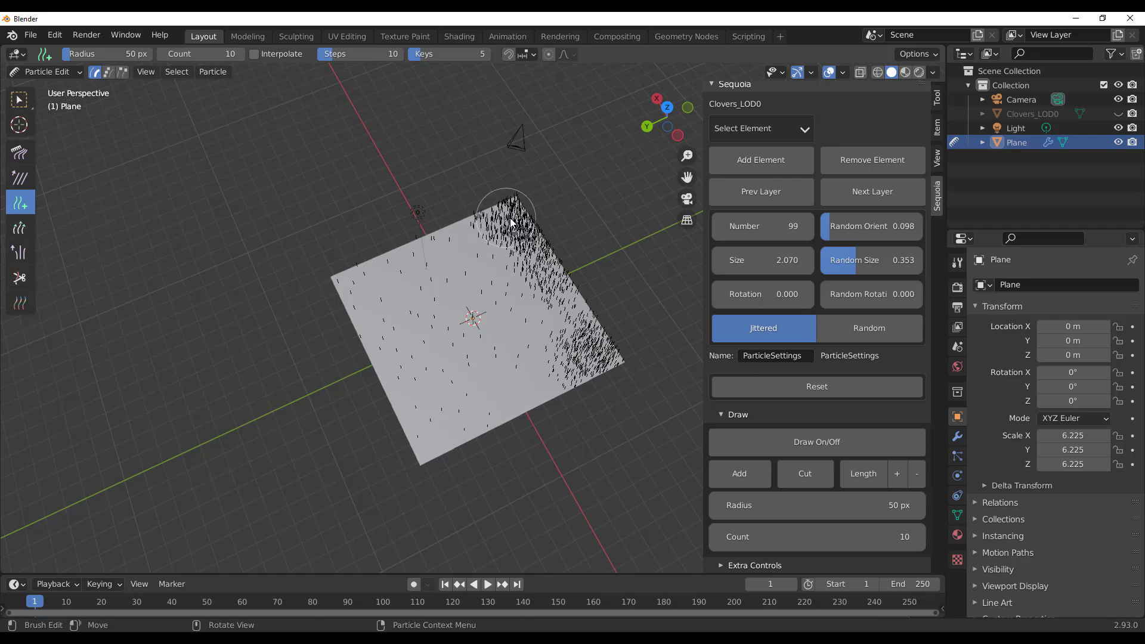
left_click_drag(357, 299, 346, 279)
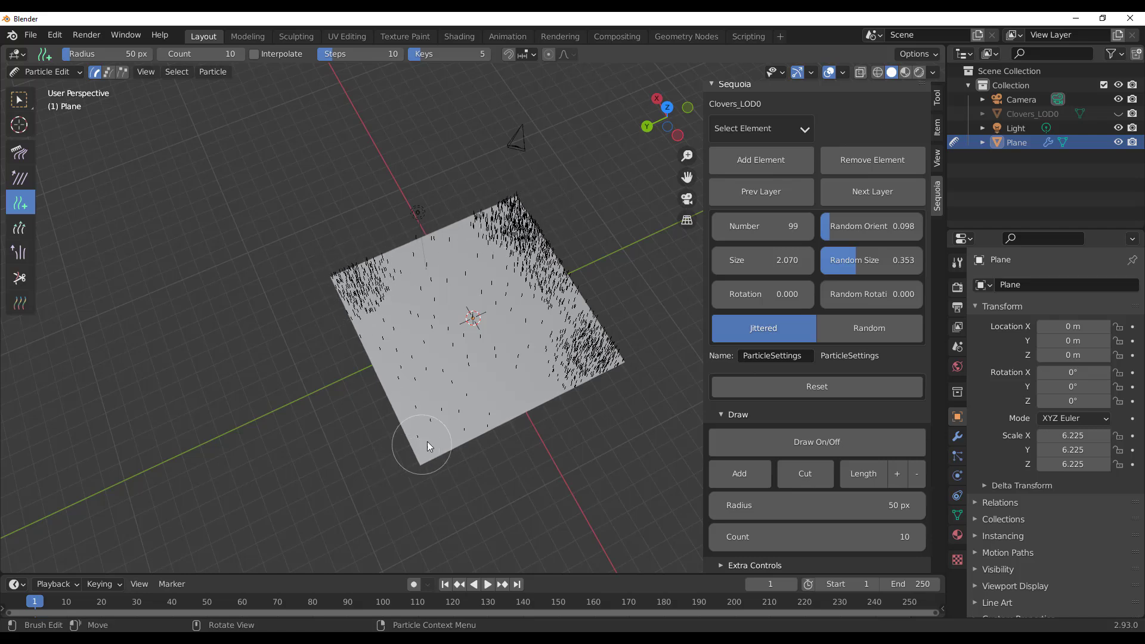
left_click_drag(428, 446, 396, 389)
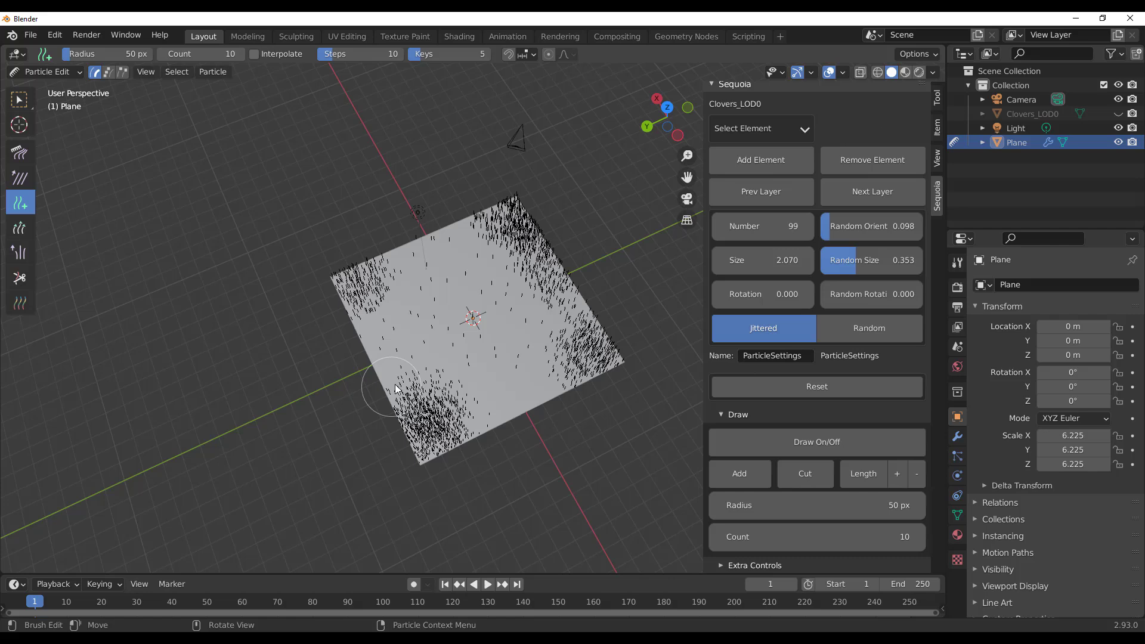
mouse_move(370, 304)
left_mouse_down()
mouse_move(355, 265)
mouse_move(370, 262)
mouse_move(346, 316)
mouse_move(365, 301)
left_mouse_up()
- Cut away the clovers between the corner patches, and thicken the patches at the plane's corners with the Add brush
left_click(805, 473)
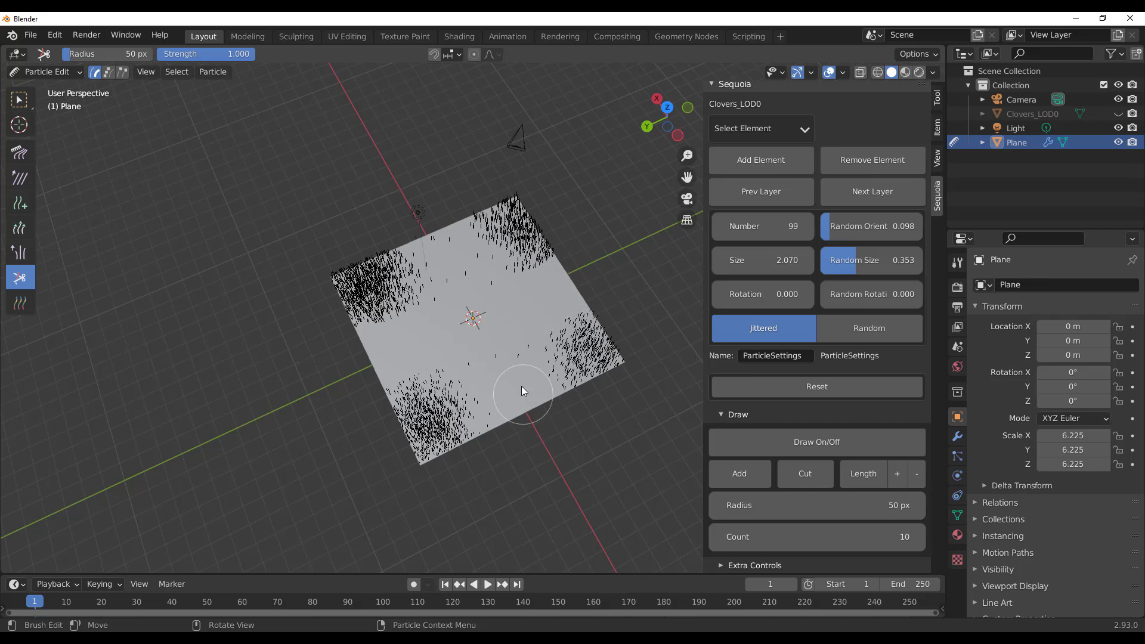
left_click(749, 480)
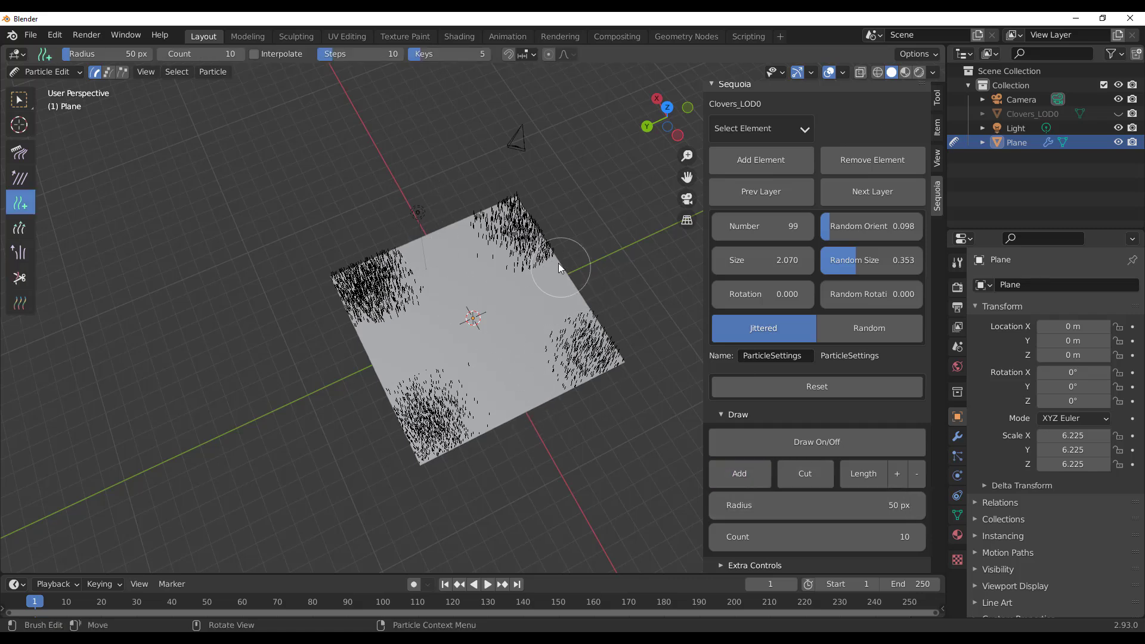
left_click_drag(482, 220, 512, 245)
mouse_move(593, 363)
left_mouse_down()
mouse_move(590, 387)
mouse_move(547, 352)
left_mouse_up()
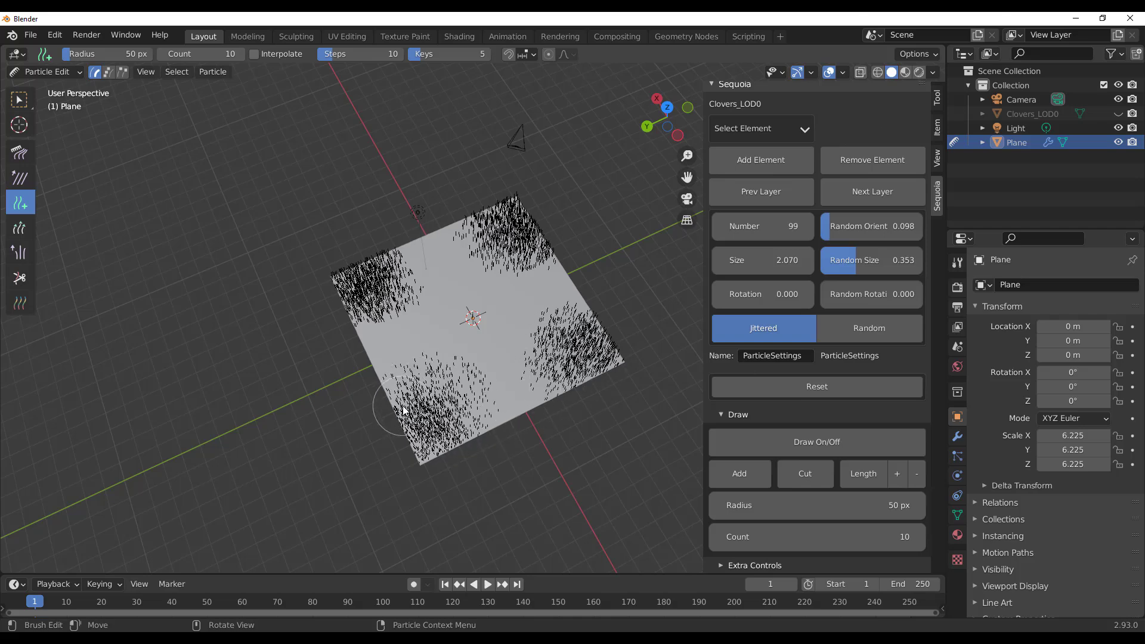
left_click_drag(359, 327, 394, 262)
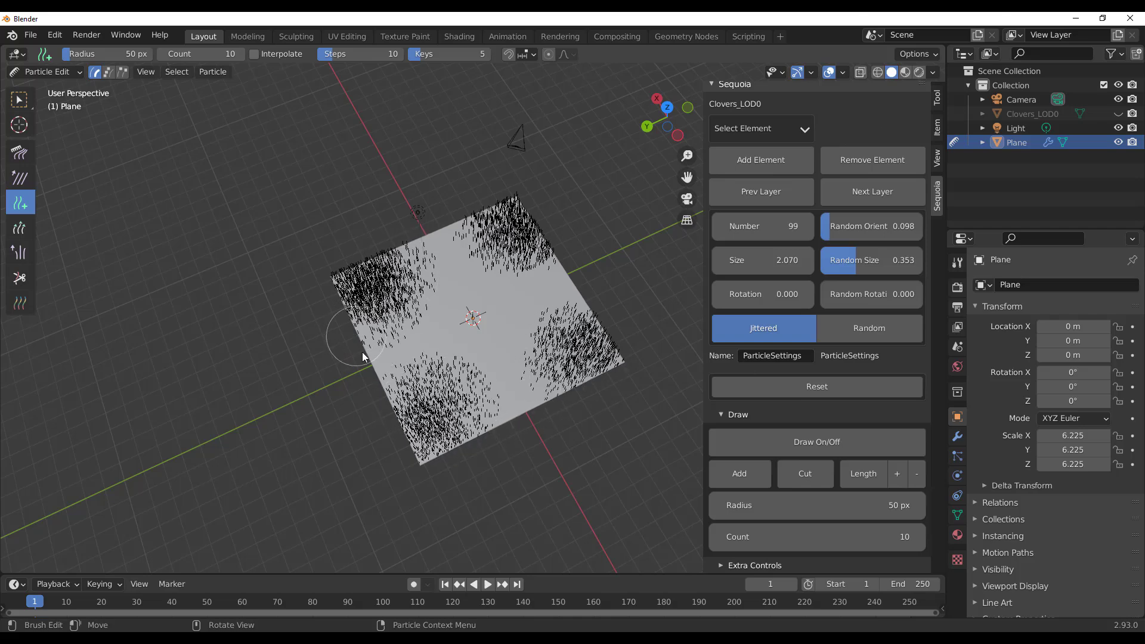
middle_click_drag(389, 415, 514, 334)
- Turn drawing mode off and display the painted clovers in rendered shading
scroll(510, 266, "up", 4)
middle_click_drag(510, 266, 537, 234)
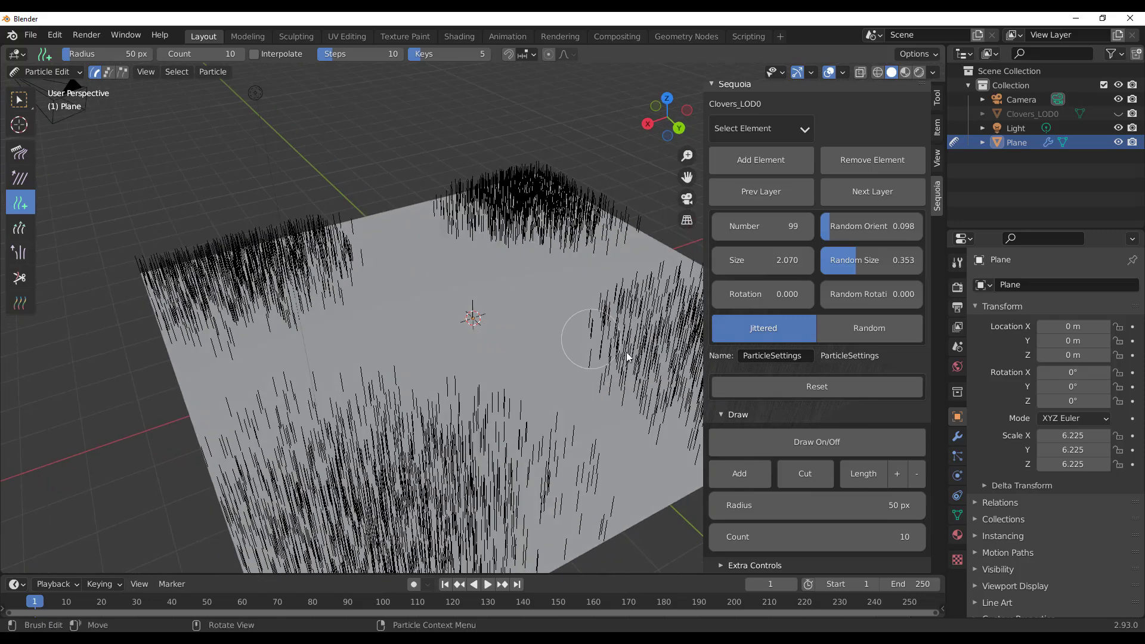
left_click(798, 445)
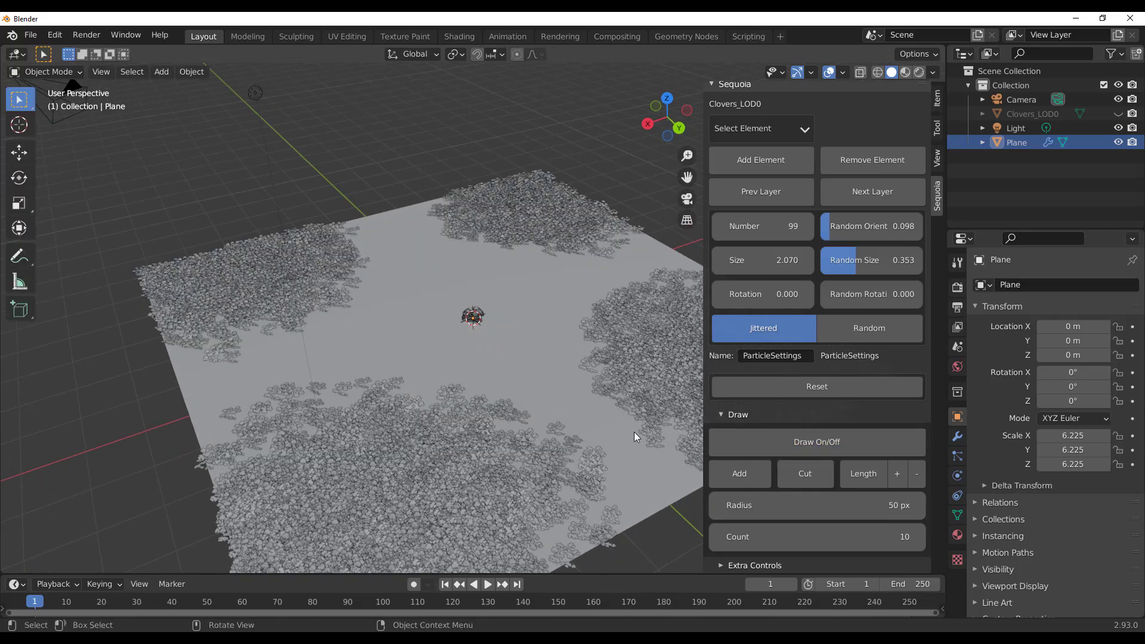
left_click(920, 73)
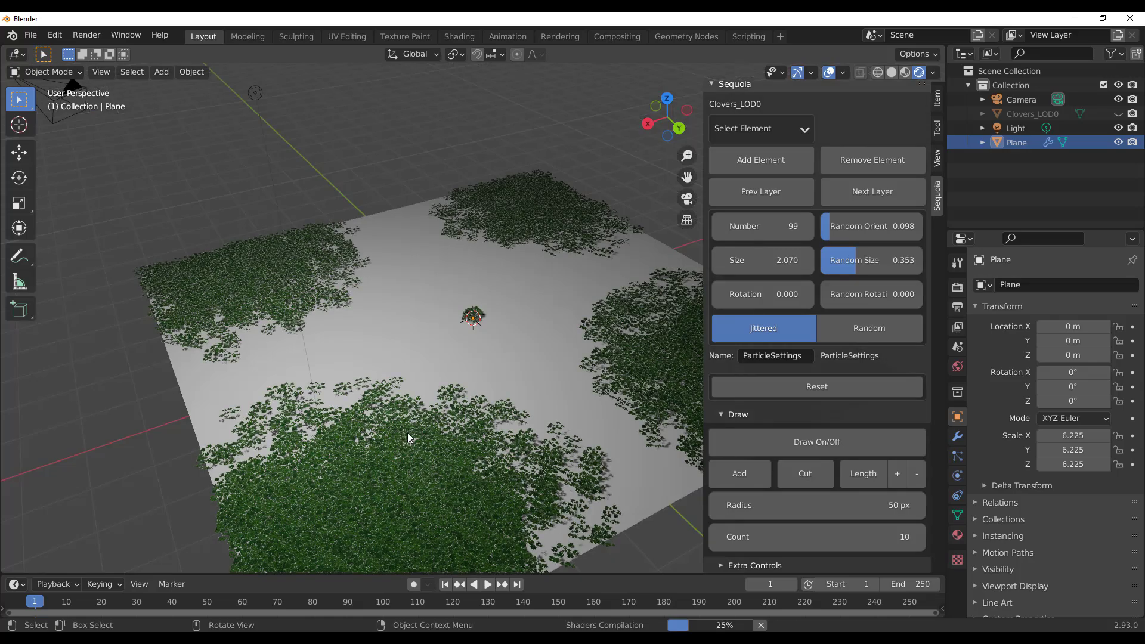
middle_click_drag(406, 432, 438, 380)
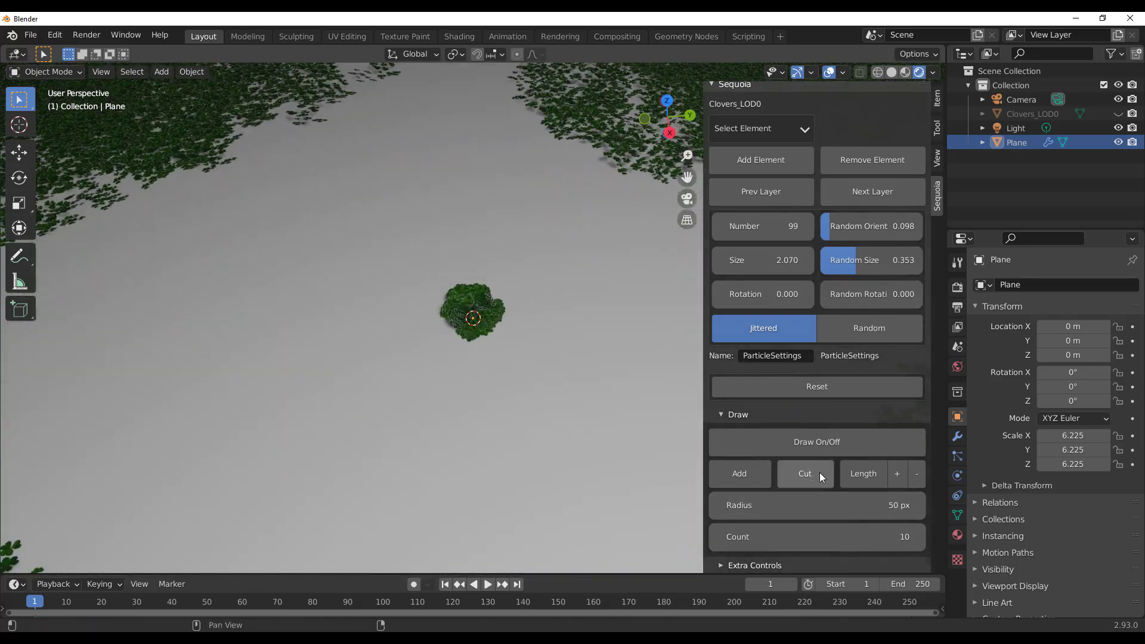
- Cut the leftover clump of clovers at the plane's centre and leave drawing mode
left_click(488, 434)
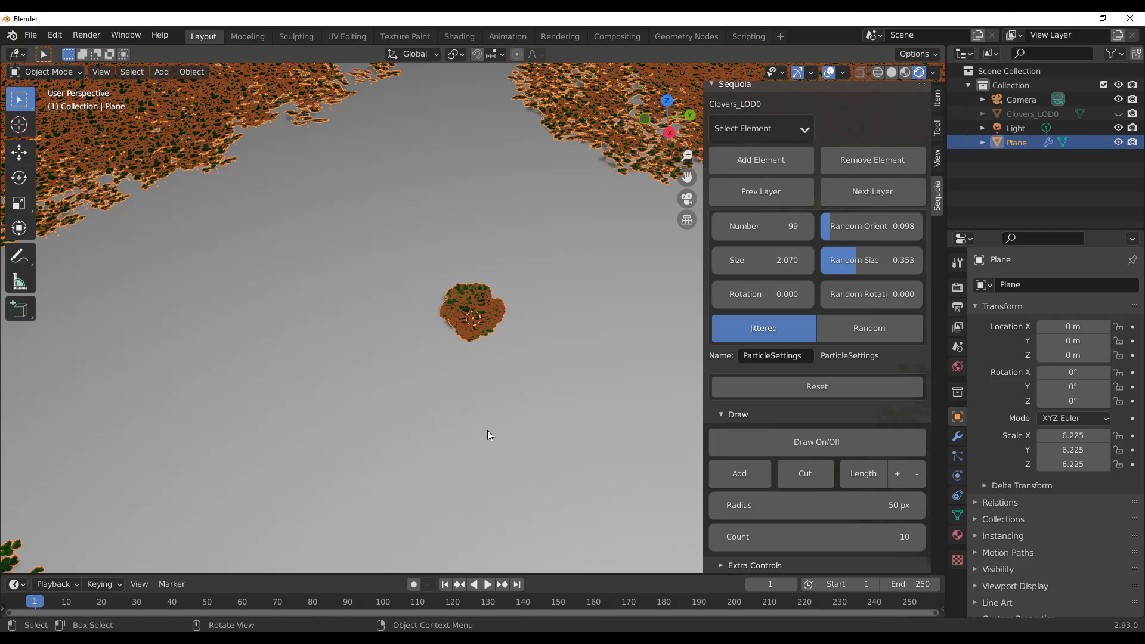
left_click(815, 449)
left_click(822, 480)
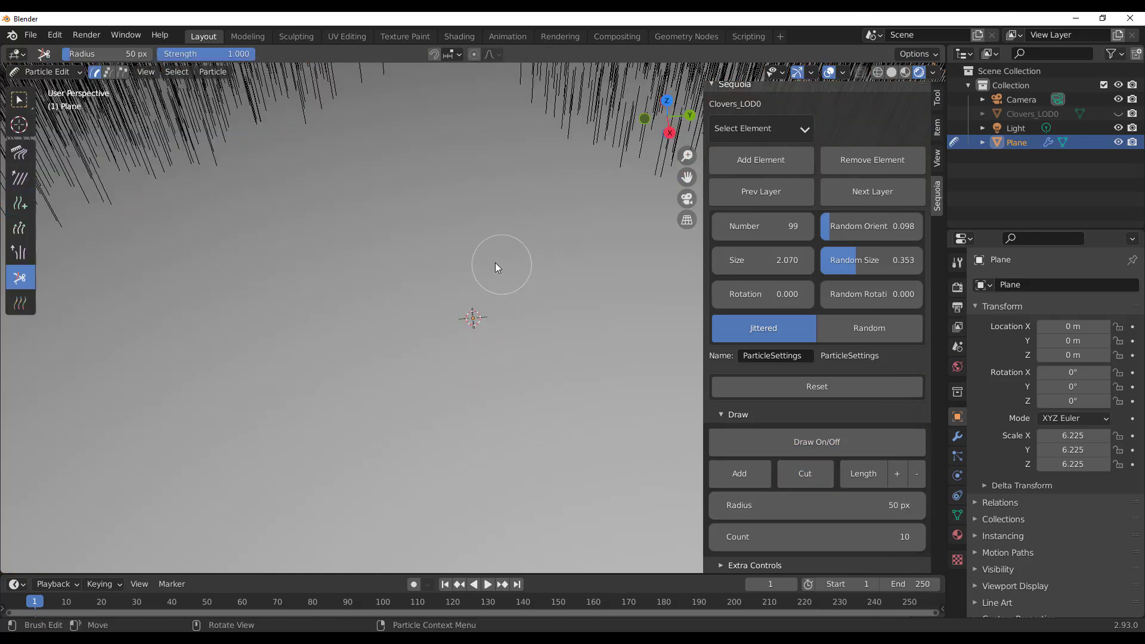
left_click(827, 441)
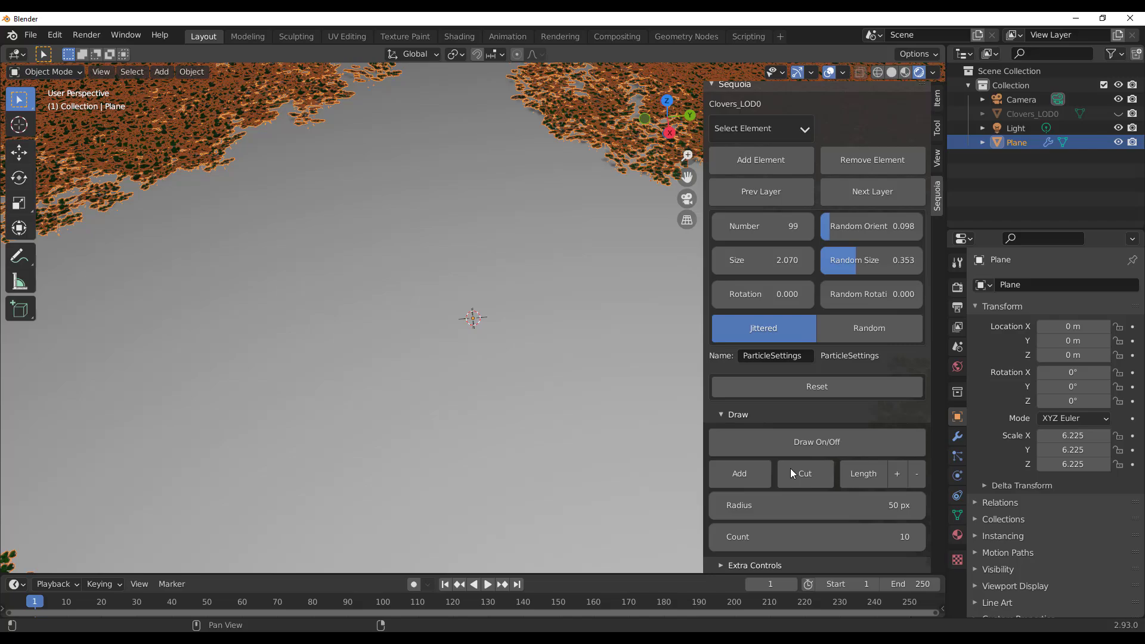
- Deselect the plane and examine the rendered clover patches from several angles
scroll(452, 330, "down", 5)
middle_click_drag(452, 330, 421, 155)
left_click(420, 155)
middle_click_drag(381, 337, 166, 356)
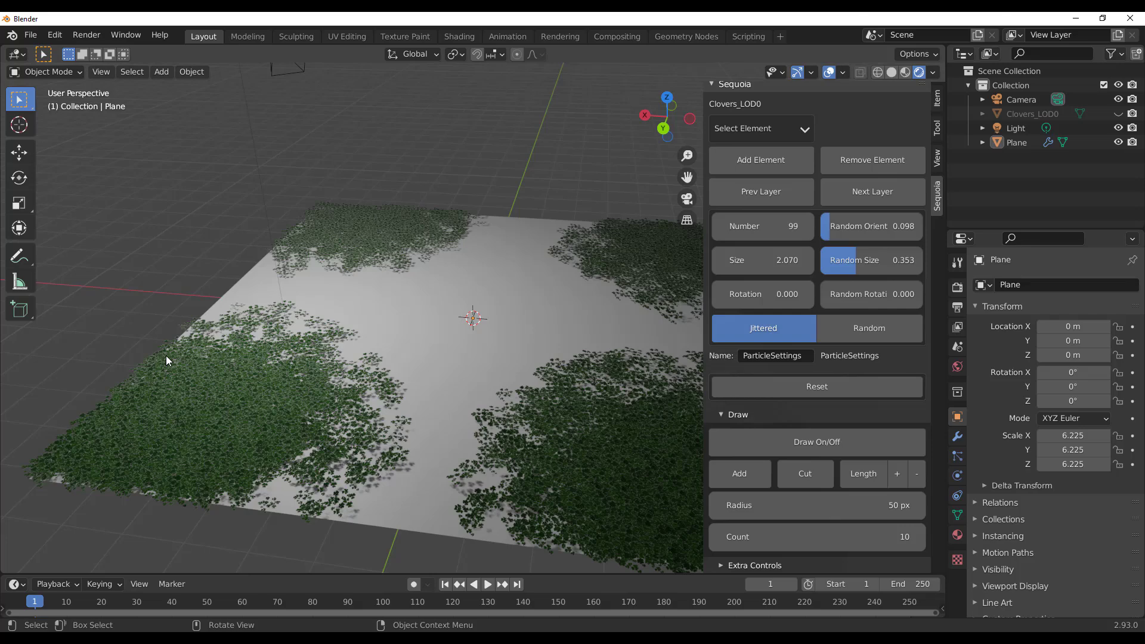
middle_click_drag(192, 369, 442, 340)
scroll(362, 284, "down", 4)
scroll(350, 308, "up", 5)
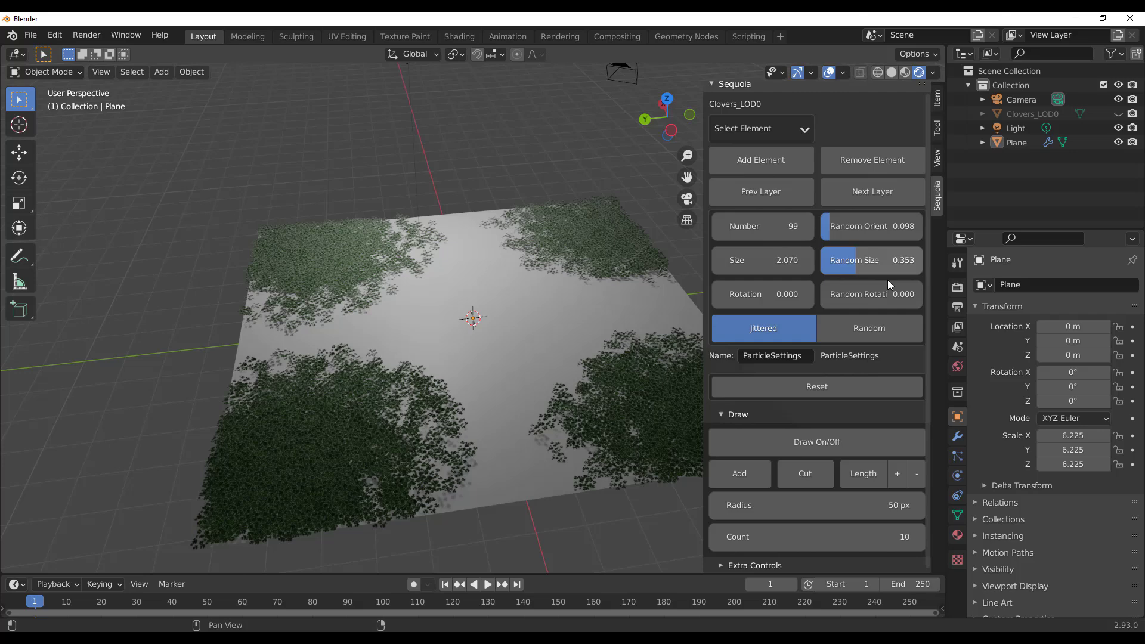
- Move to the next layer and add Elm 1 from Trees Collection 1 to the plane
left_click(872, 199)
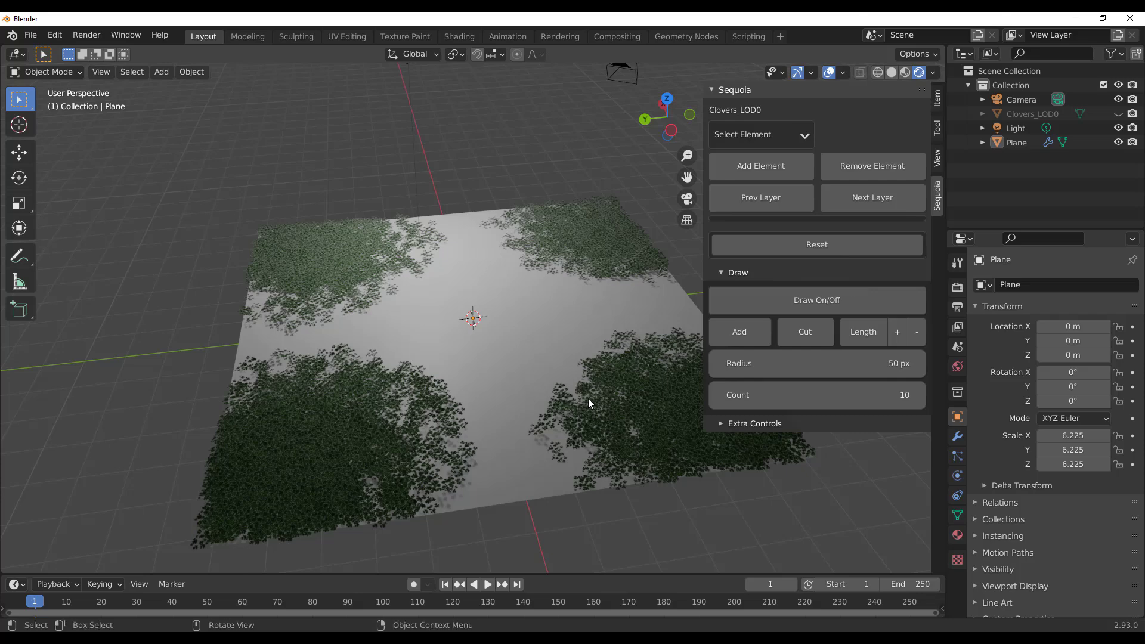
left_click(762, 133)
mouse_move(774, 174)
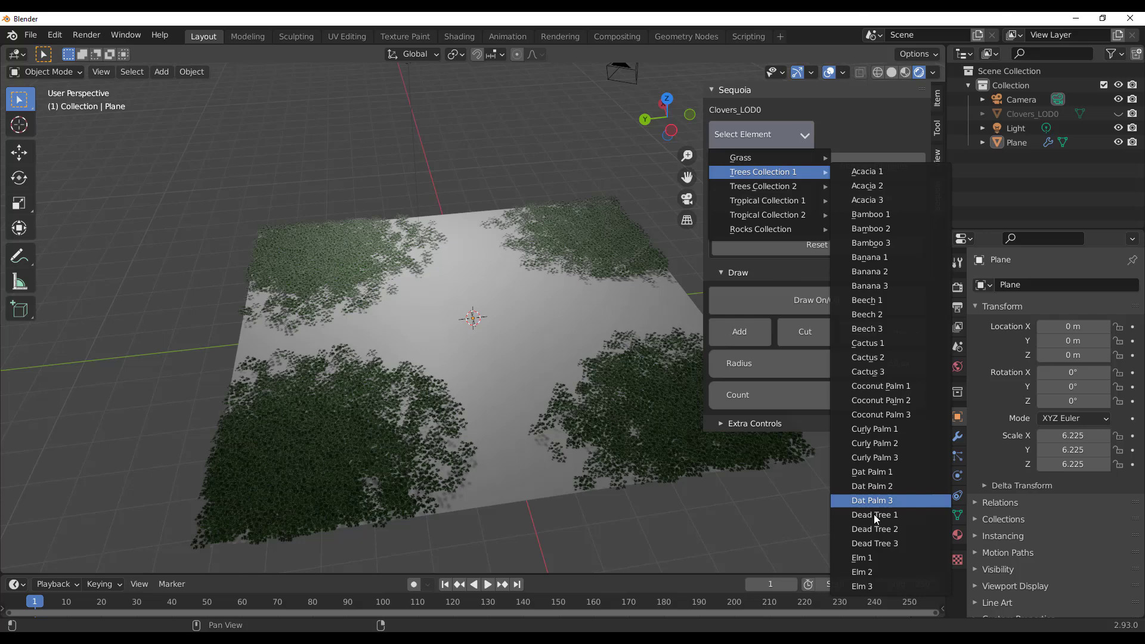
left_click(870, 557)
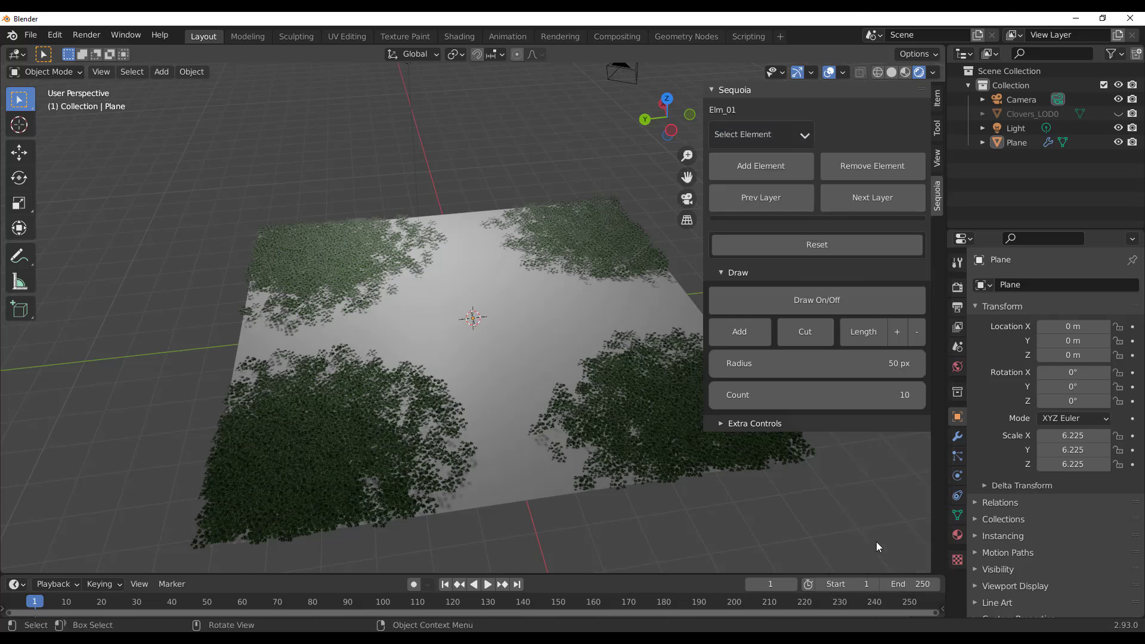
left_click(775, 170)
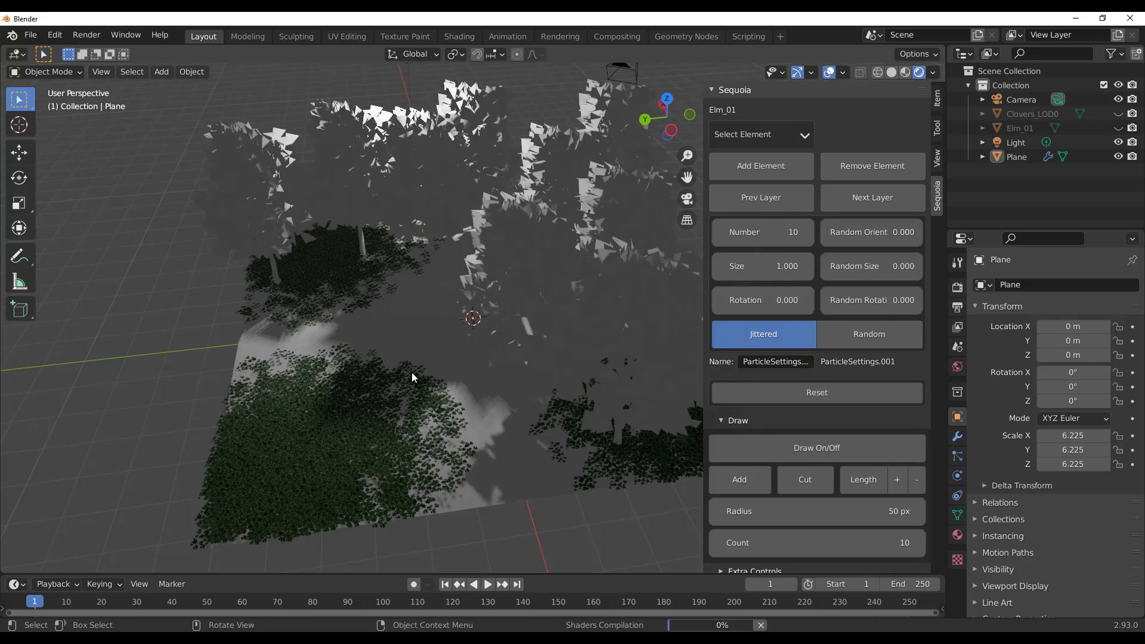
- Try a random size of 0.364 on the elm layer, and compare the Random distribution with Jittered
scroll(418, 371, "down", 4)
middle_click_drag(467, 359, 508, 290)
scroll(566, 316, "up", 4)
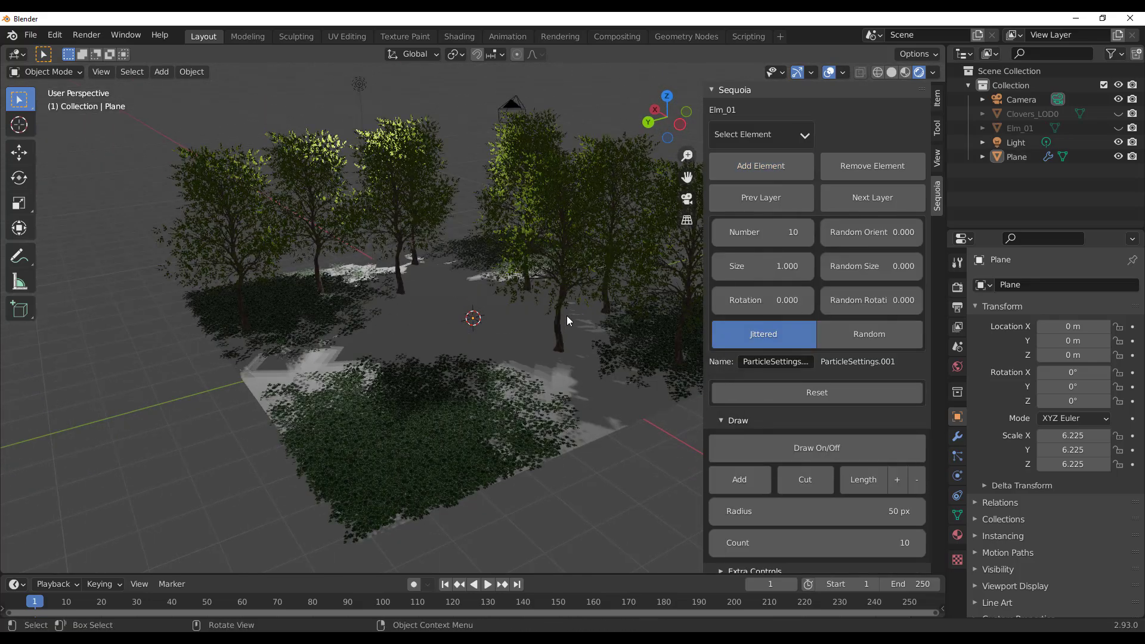
middle_click_drag(567, 317, 524, 309)
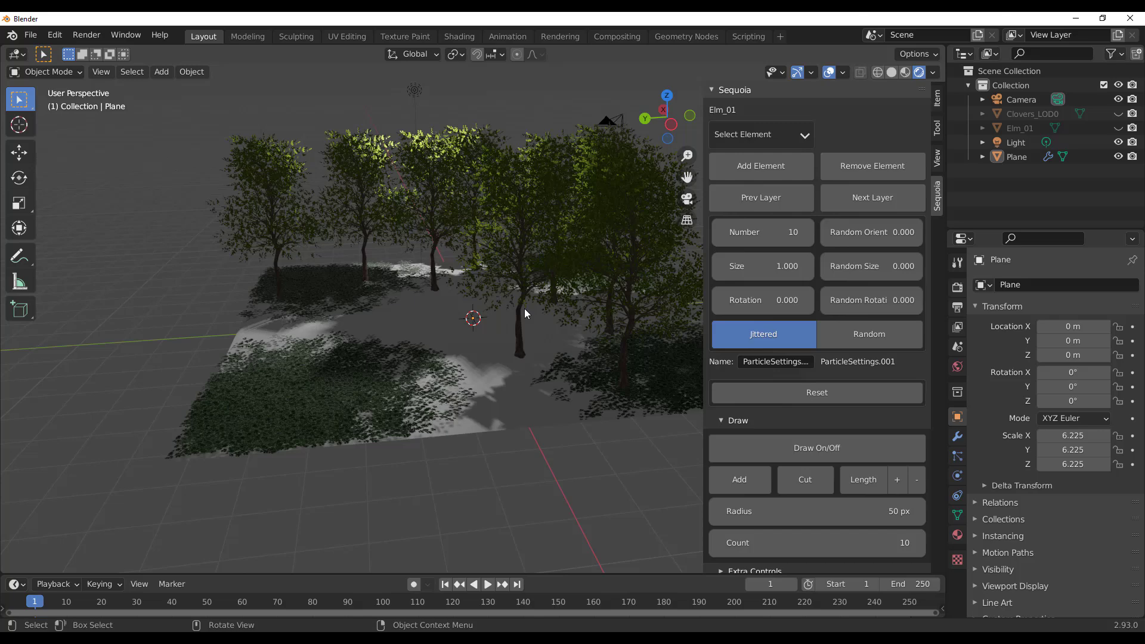
left_click_drag(877, 267, 934, 268)
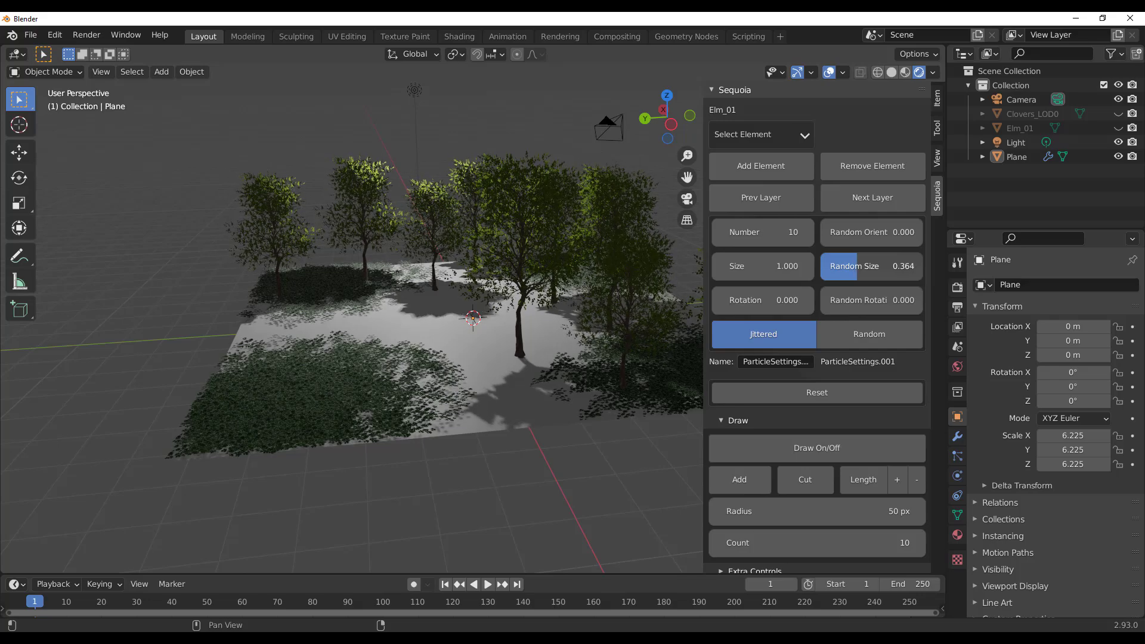
mouse_move(756, 233)
left_mouse_down()
mouse_move(781, 234)
mouse_move(756, 234)
left_mouse_up()
left_click(860, 335)
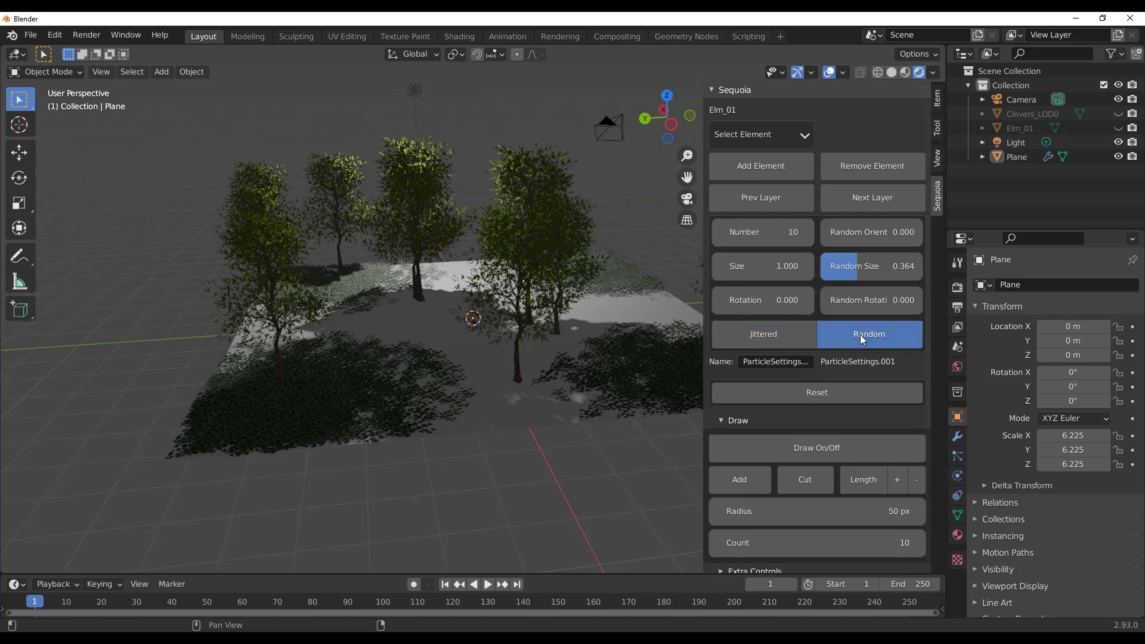
left_click(781, 332)
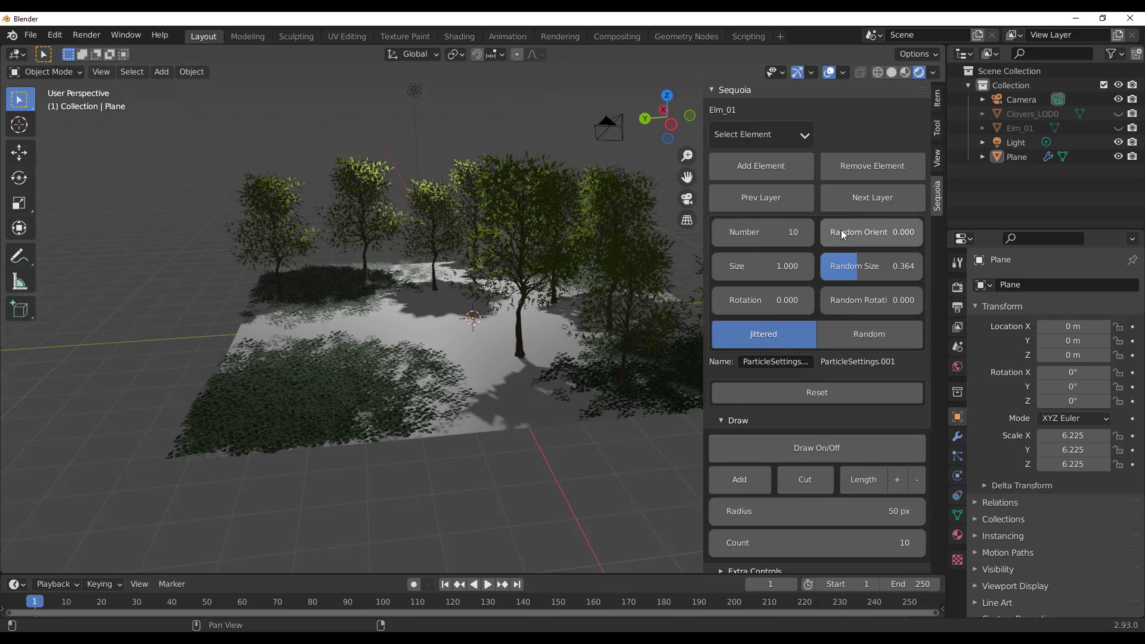
- Set the elm layer's size to 0.580 and its random size to 0.370
left_click_drag(762, 268, 727, 269)
mouse_move(851, 273)
left_mouse_down()
mouse_move(870, 273)
mouse_move(852, 273)
left_mouse_up()
middle_click_drag(555, 325, 703, 496)
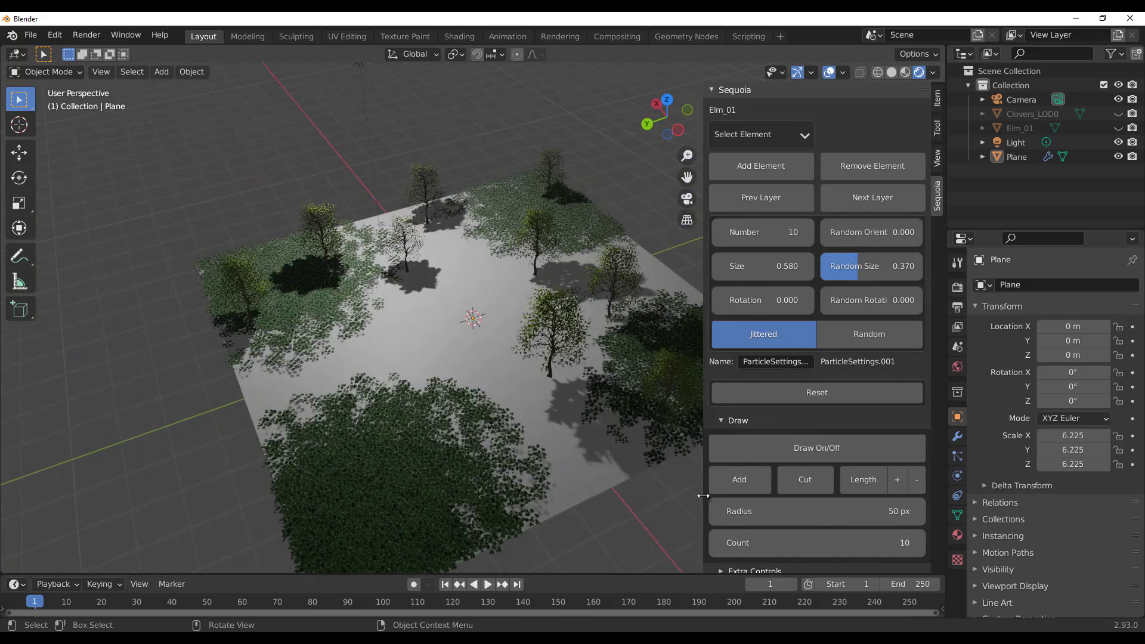
- Turn on drawing for the elm layer and paint trees near the plane's edge with a 50 px radius and count of 10
left_click(755, 451)
mouse_move(610, 435)
middle_mouse_down()
mouse_move(521, 295)
mouse_move(648, 357)
middle_mouse_up()
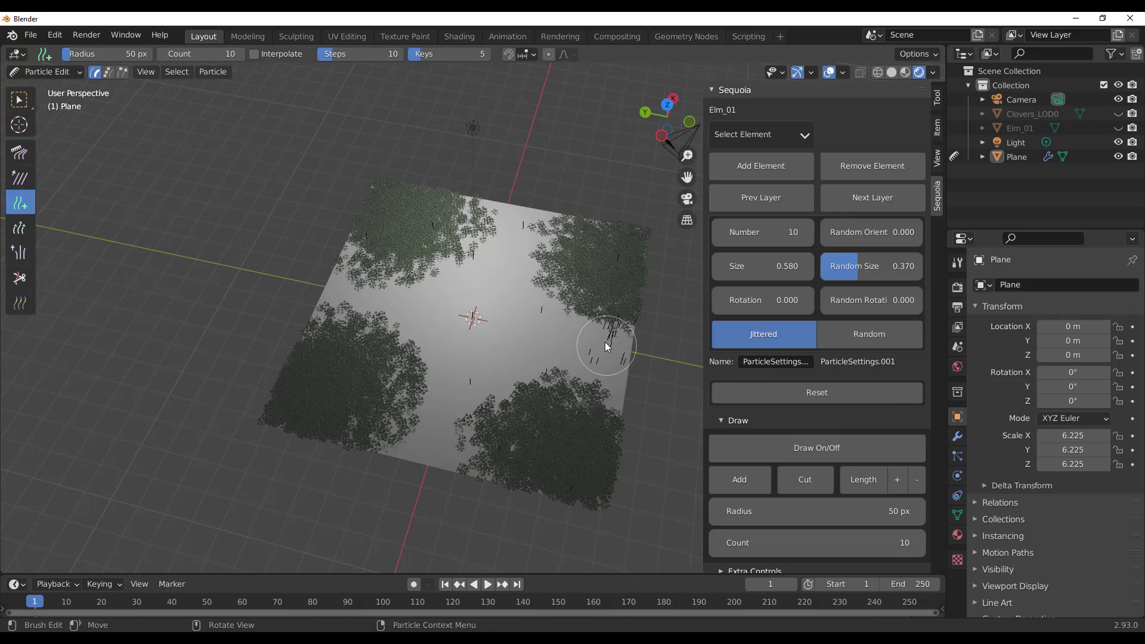
mouse_move(606, 346)
left_mouse_down()
mouse_move(563, 334)
mouse_move(588, 344)
left_mouse_up()
- Cut away the newly painted elms, setting the cut brush's radius to 96 px and its count to 4
left_click(805, 479)
left_click_drag(817, 511, 912, 511)
left_click_drag(766, 546, 733, 547)
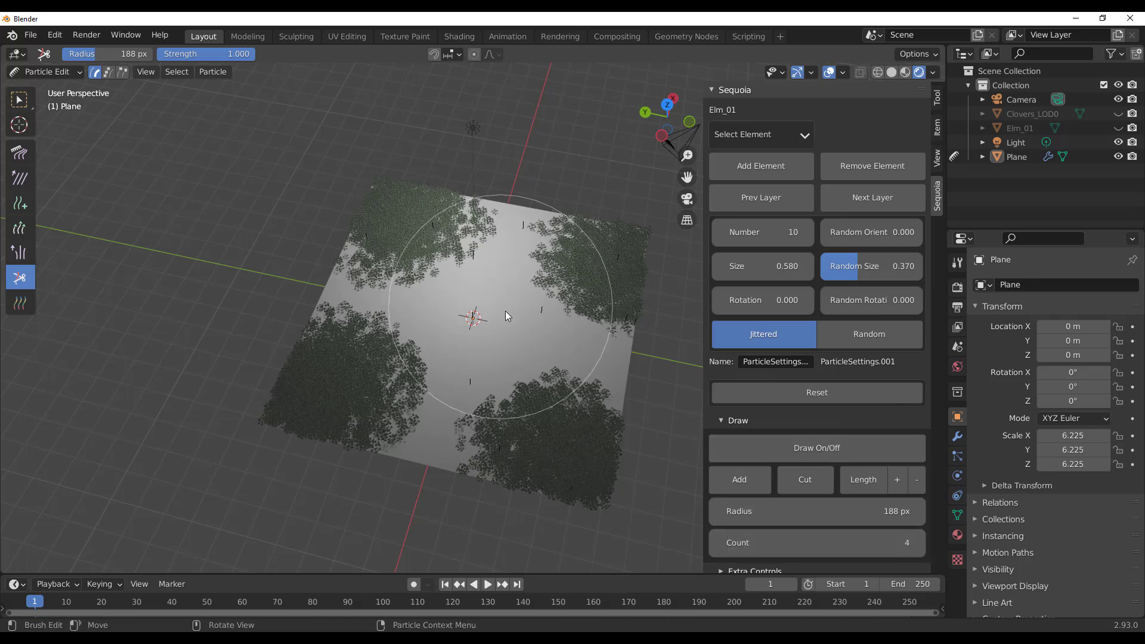
left_click_drag(816, 514, 760, 513)
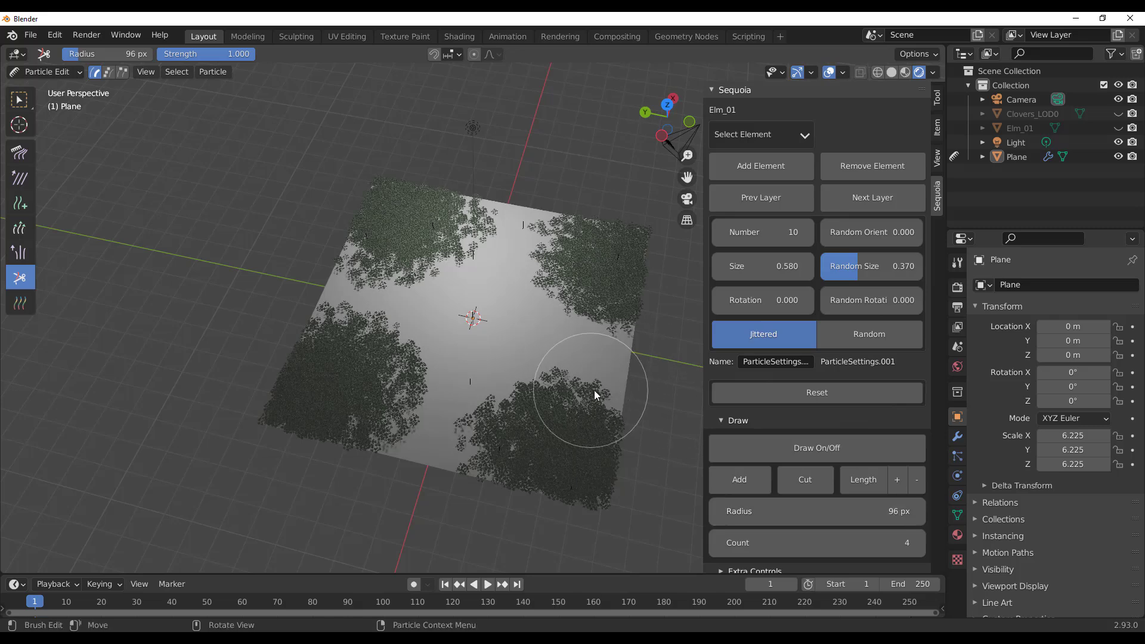
- Paint more elms in the gaps between the clover patches, using the Add brush with a 61 px radius and a count of 3
left_click(737, 483)
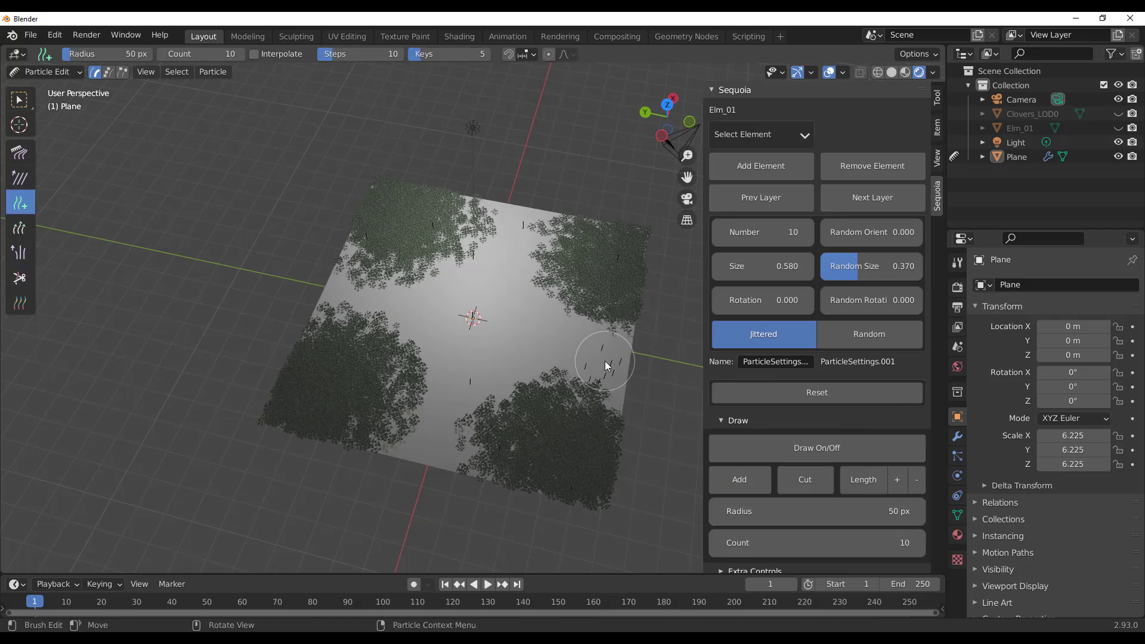
mouse_move(806, 547)
left_mouse_down()
mouse_move(790, 548)
mouse_move(776, 518)
left_mouse_up()
mouse_move(559, 336)
left_mouse_down()
mouse_move(575, 391)
mouse_move(424, 463)
mouse_move(456, 414)
mouse_move(347, 297)
mouse_move(388, 313)
left_mouse_up()
mouse_move(467, 210)
left_mouse_down()
mouse_move(525, 206)
mouse_move(507, 280)
left_mouse_up()
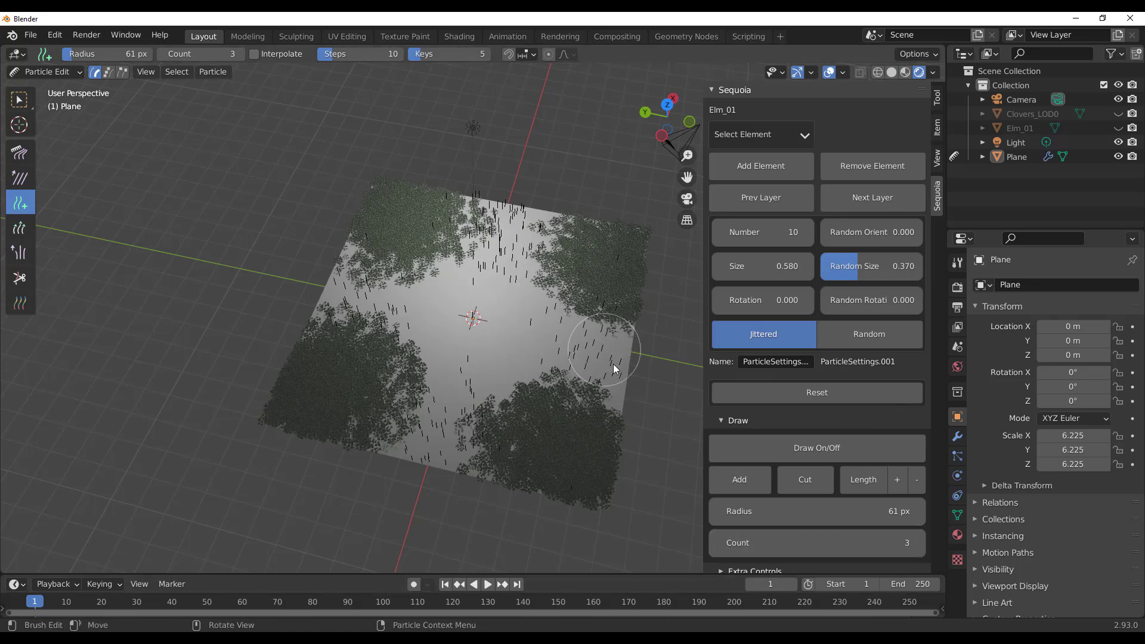
left_click_drag(613, 364, 634, 335)
mouse_move(391, 314)
left_mouse_down()
mouse_move(327, 308)
mouse_move(328, 298)
left_mouse_up()
middle_click_drag(534, 376, 611, 334)
- Turn off drawing and examine the rendered elm forest from several angles
scroll(554, 316, "up", 5)
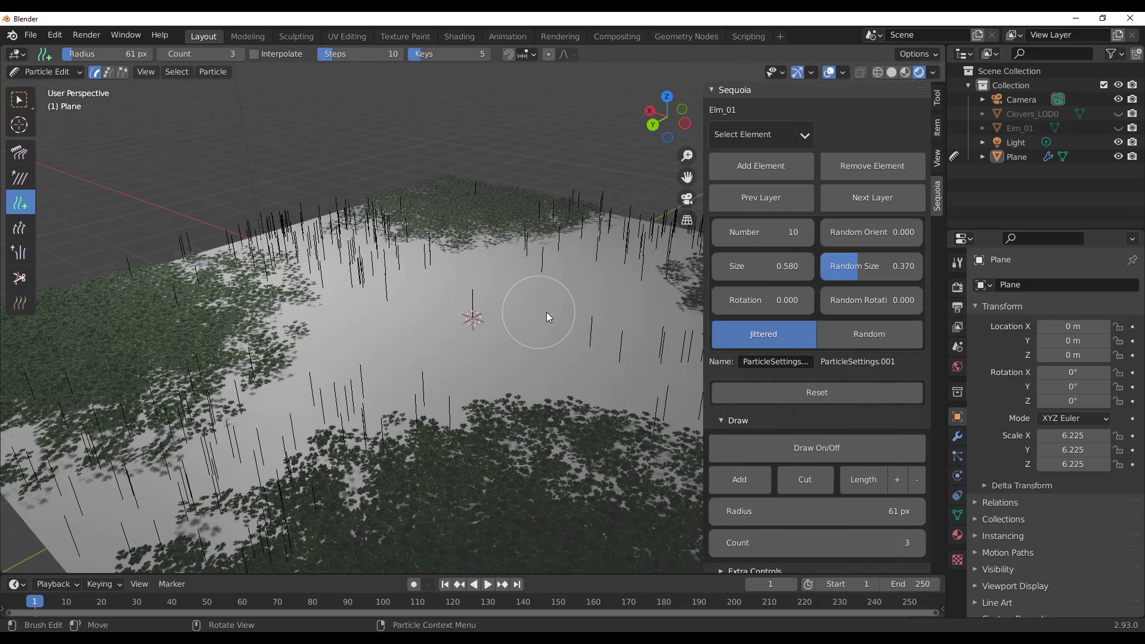
mouse_move(546, 312)
middle_mouse_down()
mouse_move(507, 306)
mouse_move(574, 352)
mouse_move(535, 338)
mouse_move(539, 322)
middle_mouse_up()
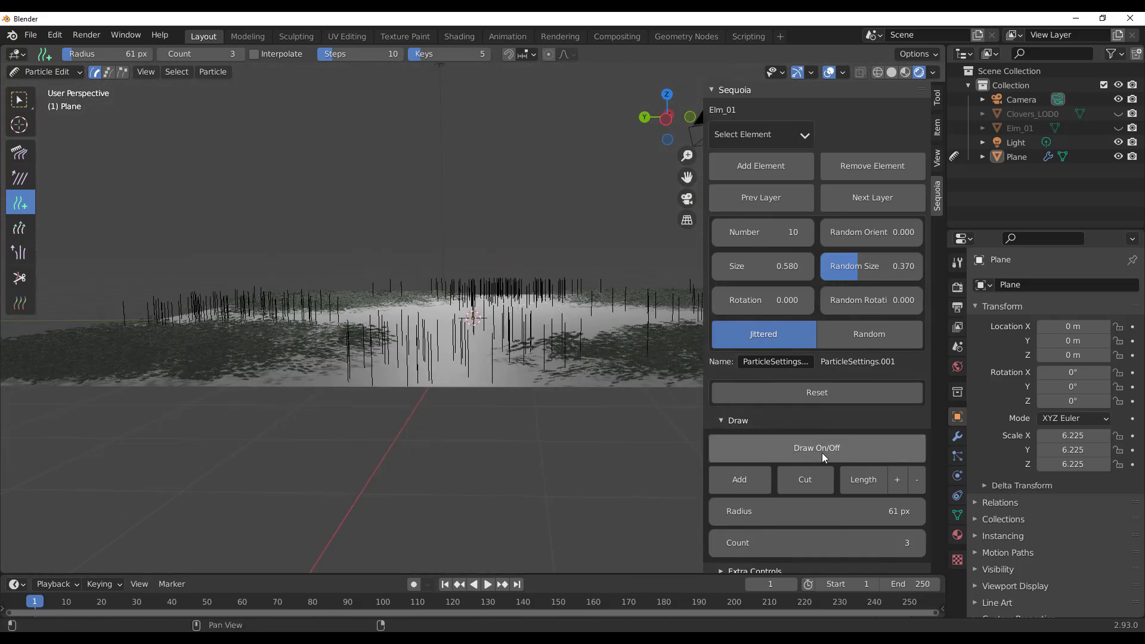
left_click(822, 453)
mouse_move(585, 418)
middle_mouse_down()
mouse_move(538, 363)
mouse_move(483, 452)
mouse_move(334, 423)
mouse_move(543, 435)
mouse_move(378, 346)
mouse_move(486, 374)
mouse_move(419, 349)
mouse_move(443, 385)
mouse_move(429, 406)
mouse_move(465, 200)
middle_mouse_up()
- Cut the elm at the plane's centre with the 96 px cut brush and leave drawing
left_click(812, 446)
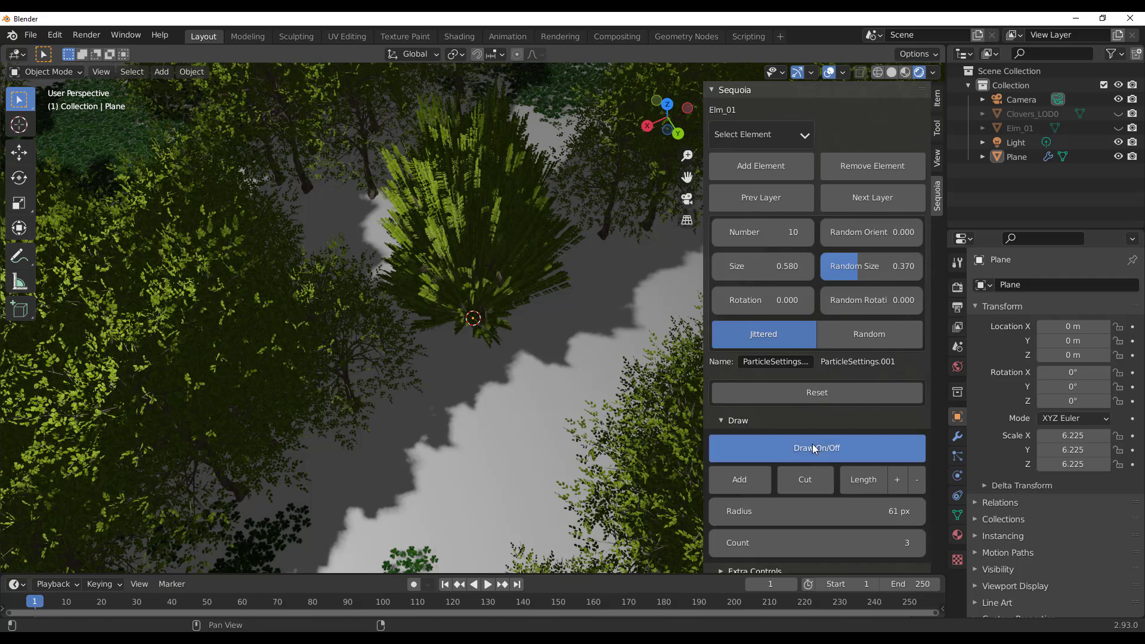
left_click(809, 486)
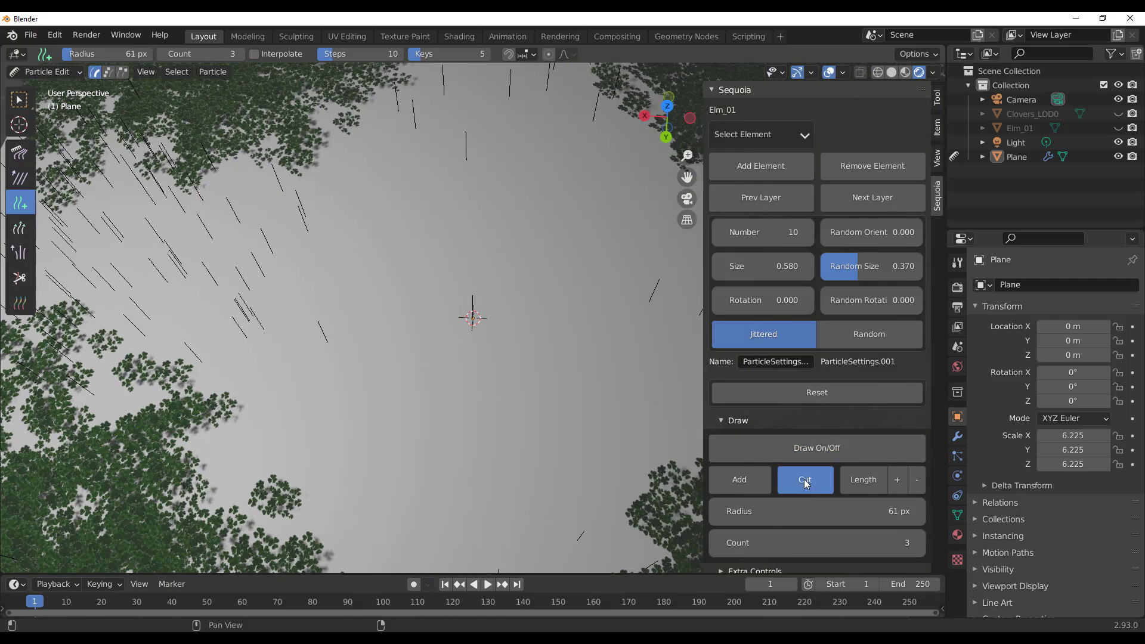
left_click(845, 452)
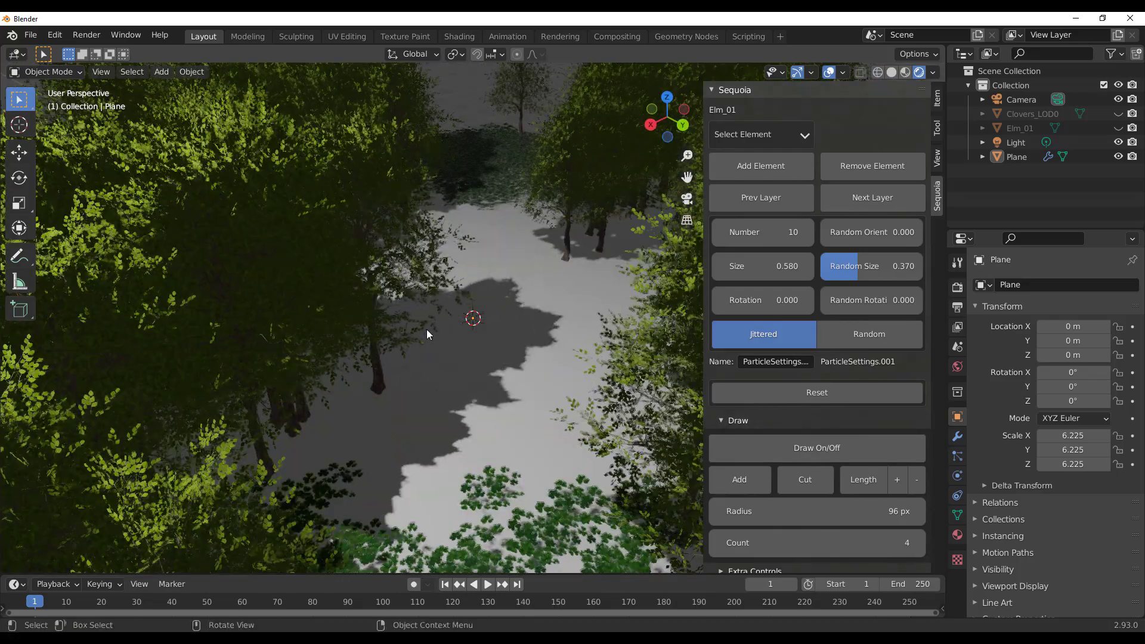
middle_click_drag(427, 331, 446, 350)
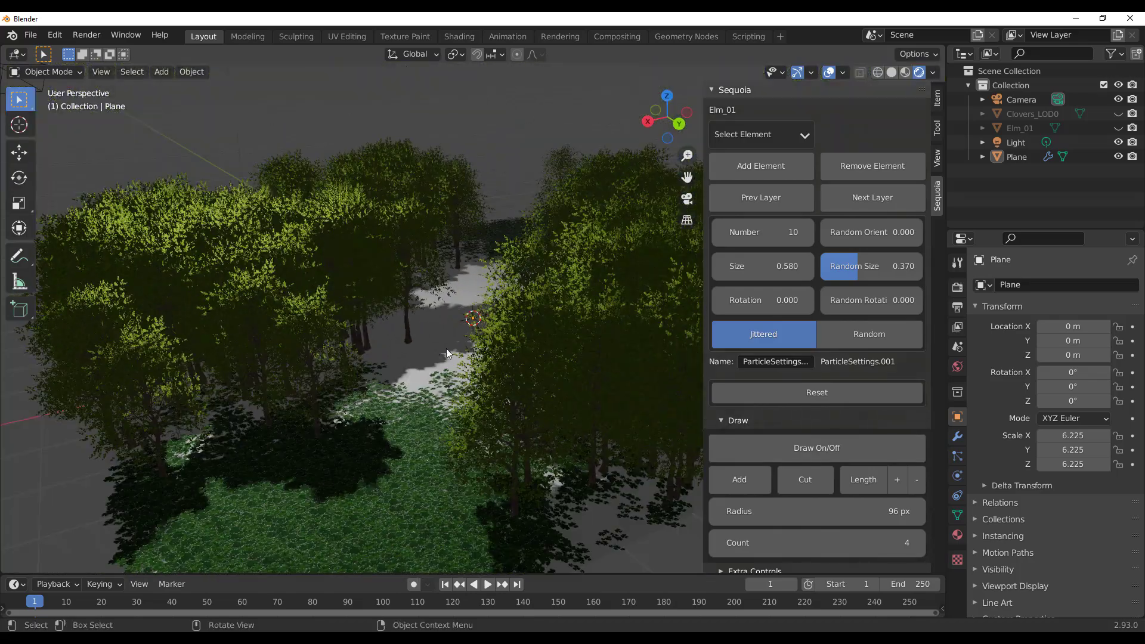
- Move to the next layer and add Rock Cave 2 from Rocks Collection to the plane
left_click(737, 134)
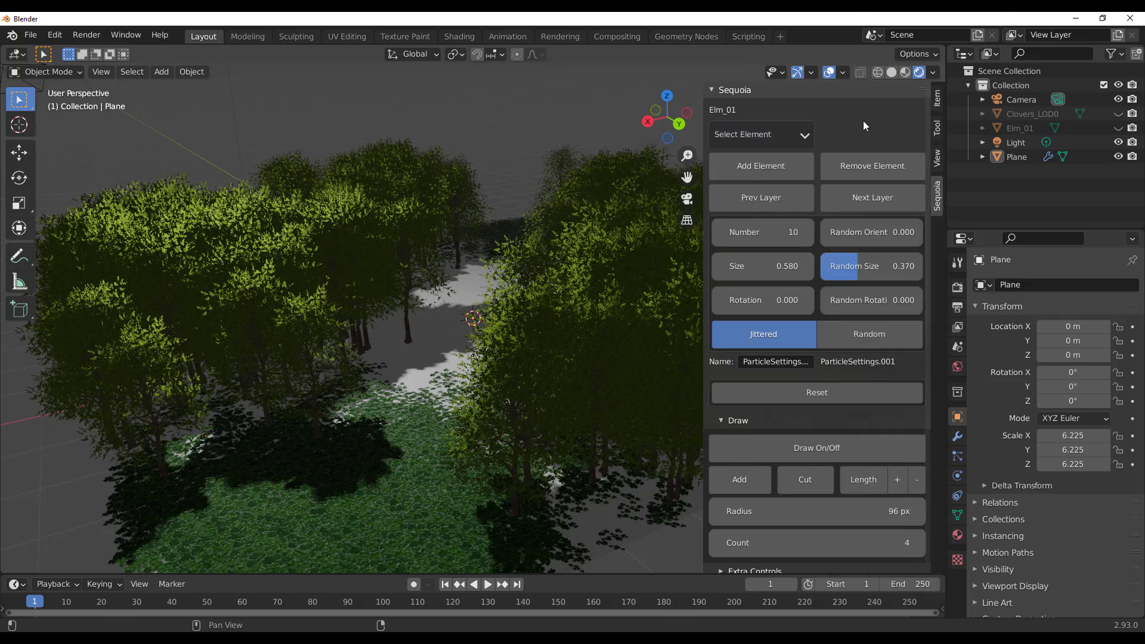
left_click(867, 200)
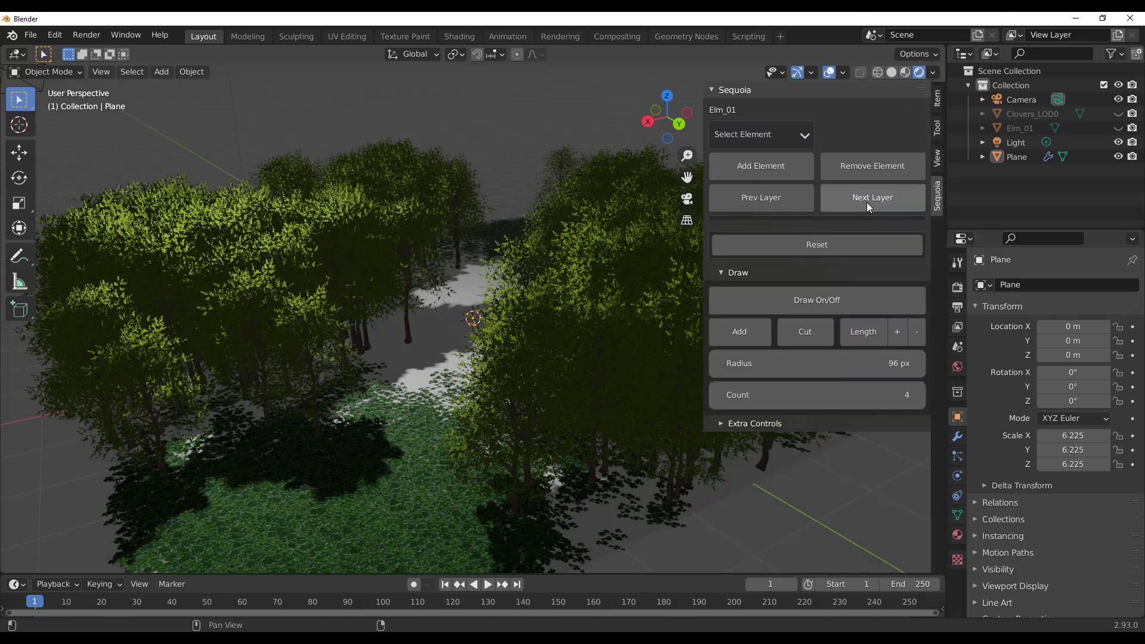
left_click(775, 142)
mouse_move(775, 229)
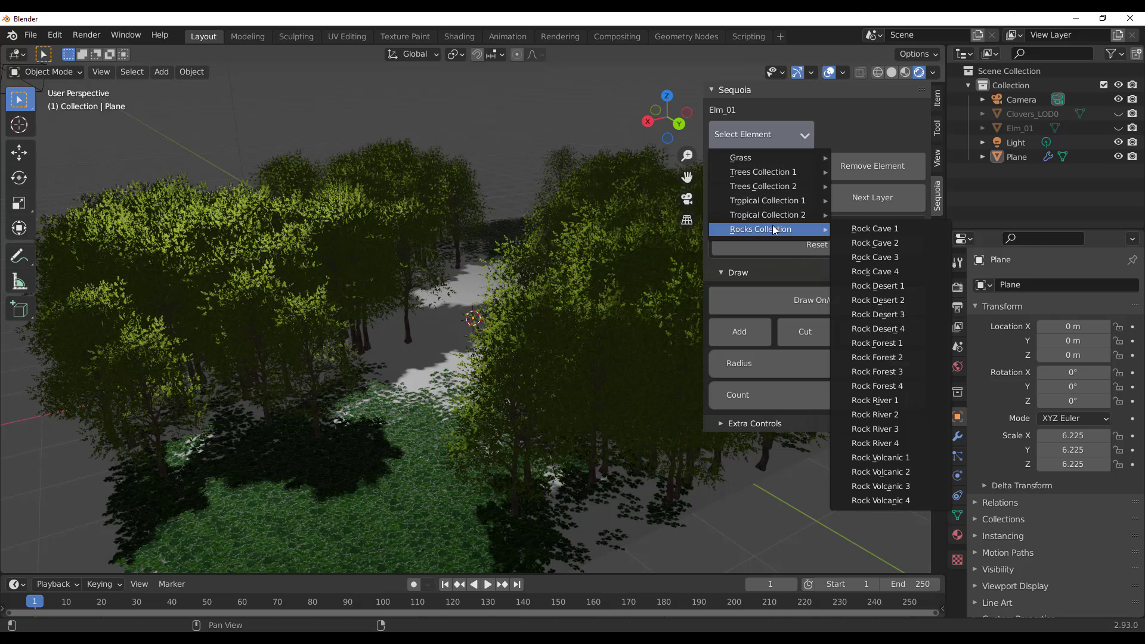
left_click(874, 243)
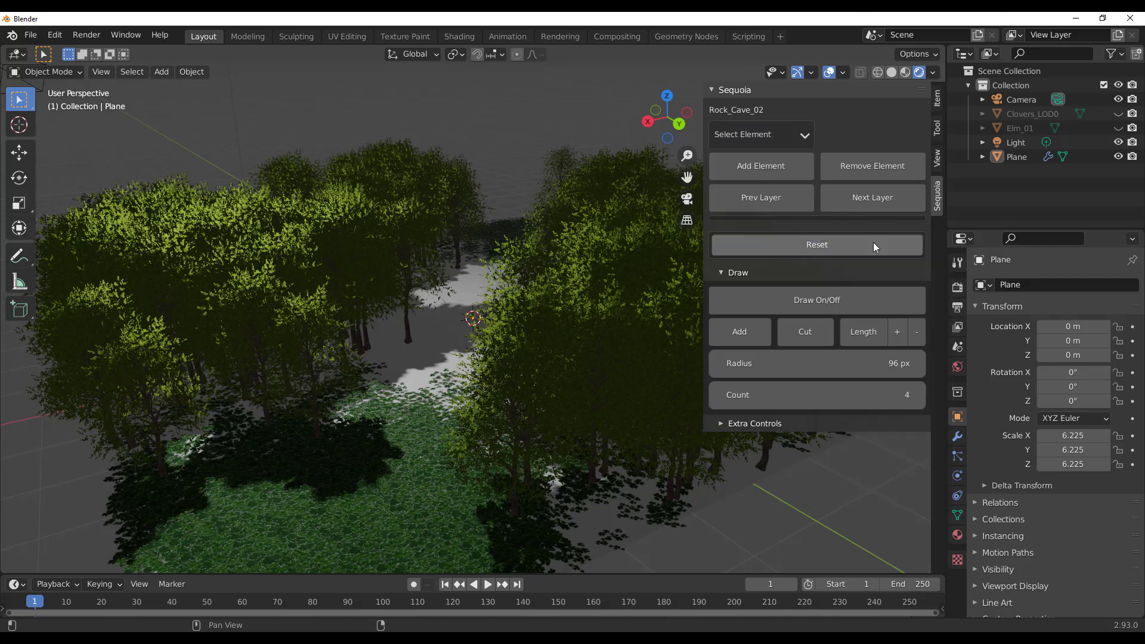
left_click(759, 169)
- Set the rock layer's random size to 0.549
scroll(422, 406, "down", 5)
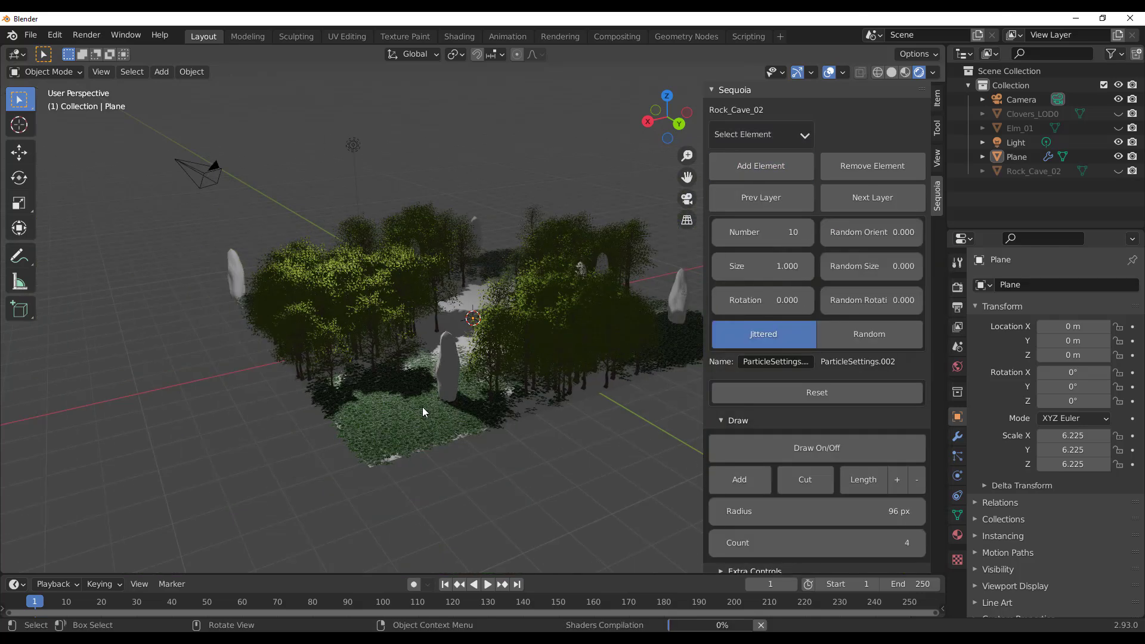
middle_click_drag(499, 428, 553, 416)
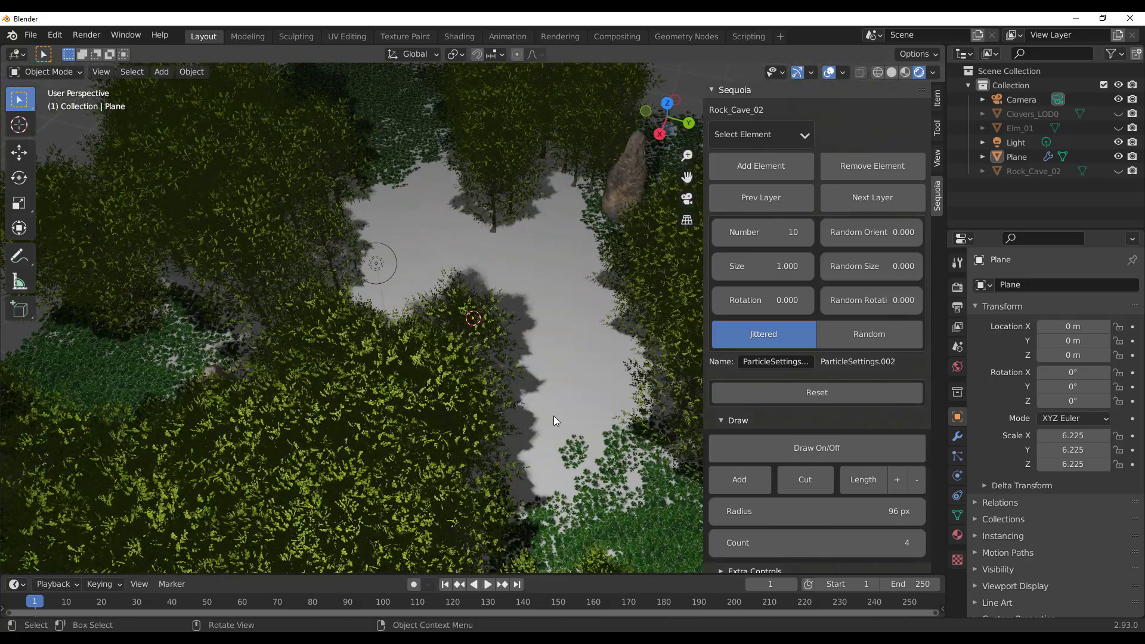
left_click_drag(861, 267, 878, 267)
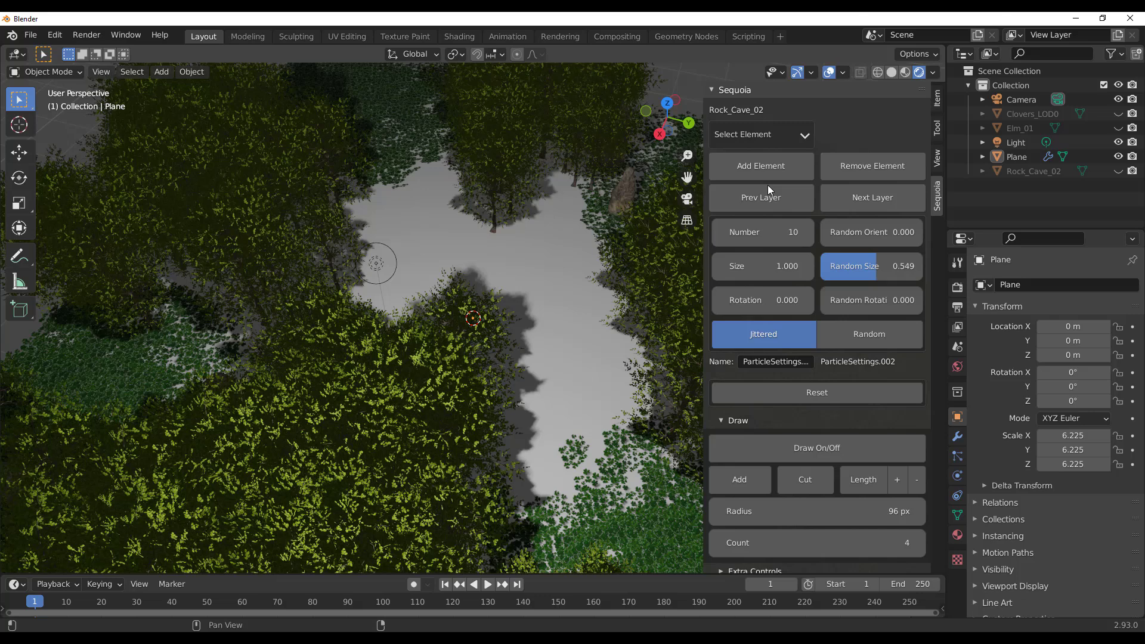
- Browse the tropical, tree and grass element collections, and examine the forest at close range
left_click(739, 135)
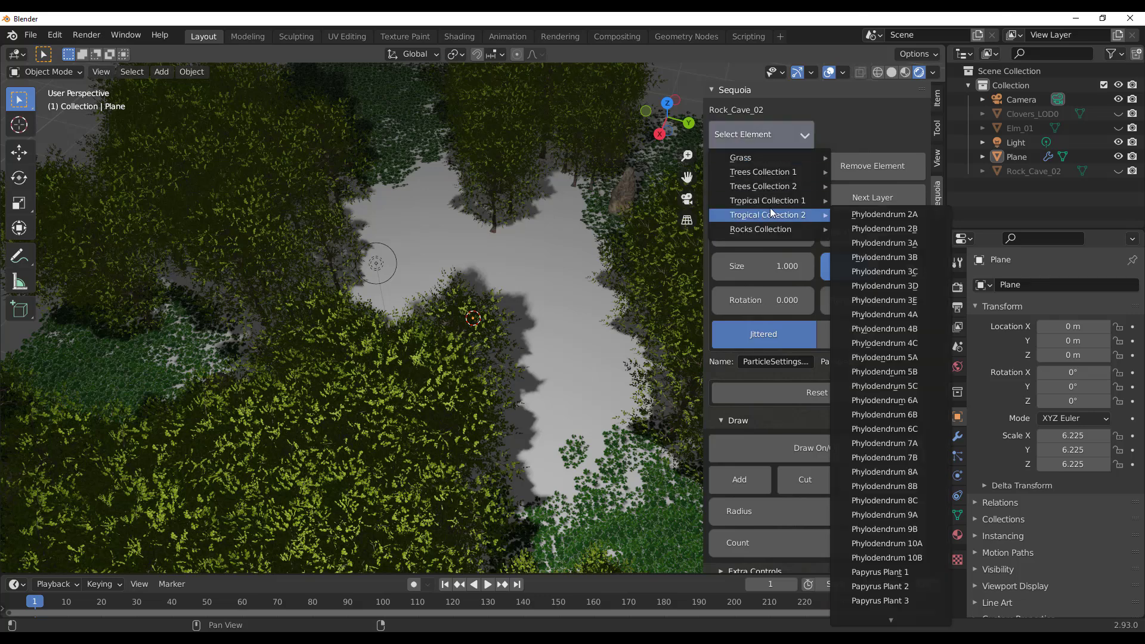
mouse_move(774, 199)
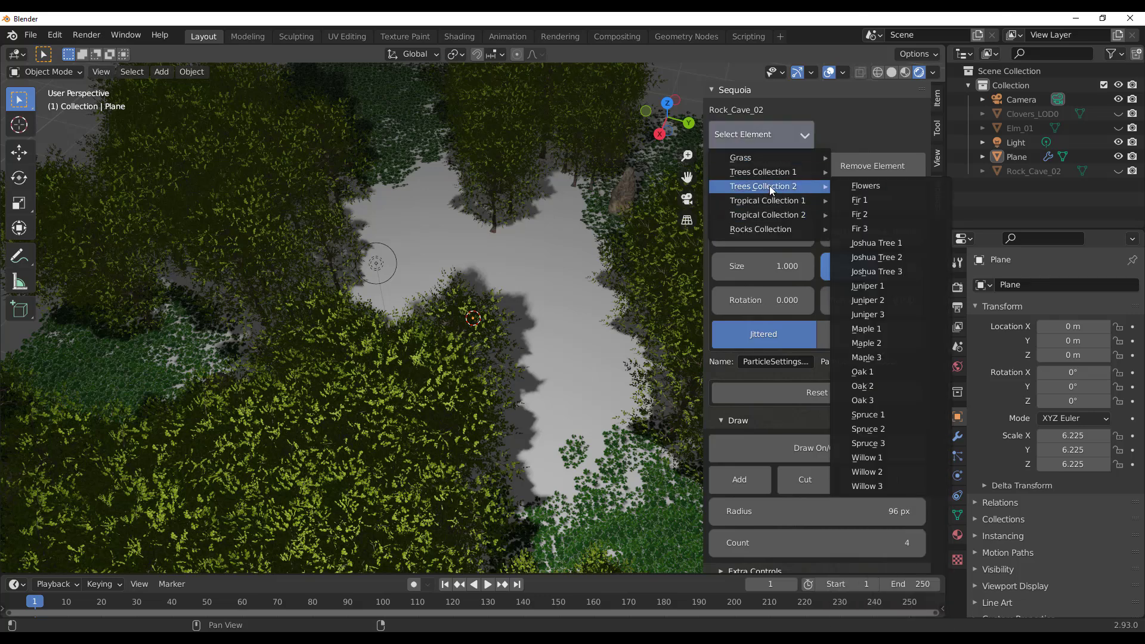
mouse_move(768, 159)
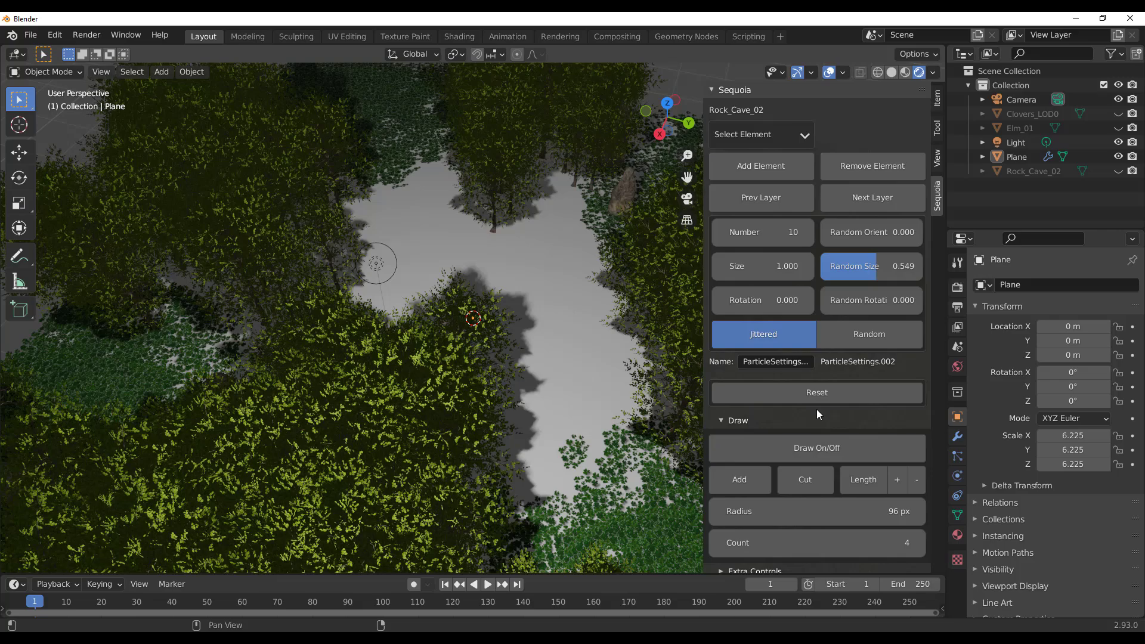
scroll(520, 416, "down", 7)
middle_click_drag(519, 416, 510, 362)
scroll(443, 367, "up", 7)
scroll(443, 367, "up", 3)
scroll(482, 361, "down", 6)
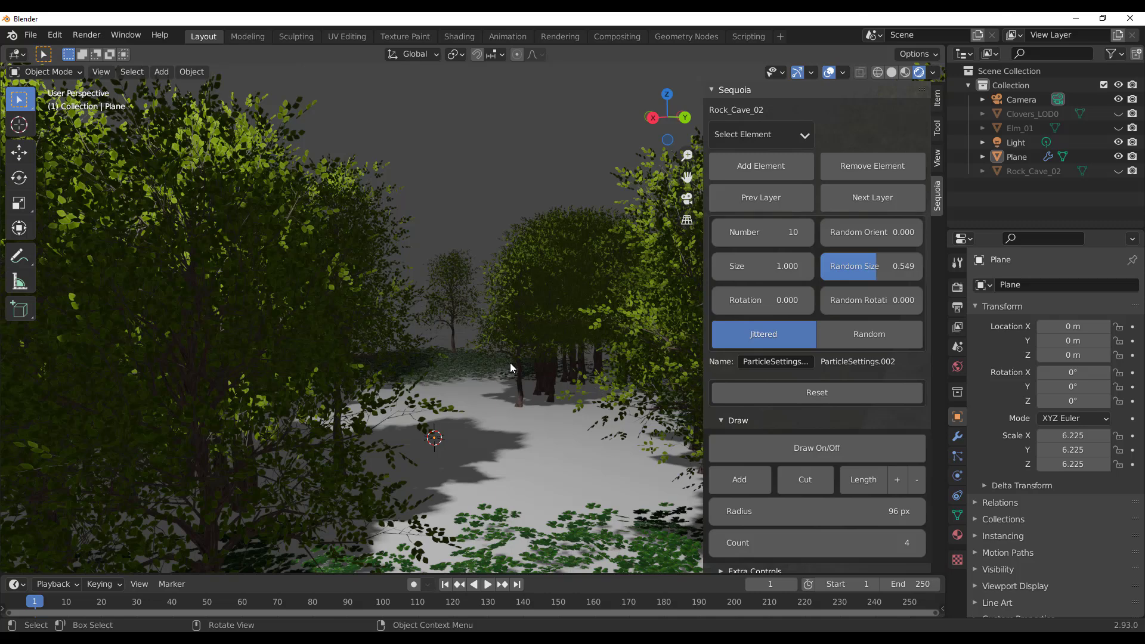
- Collapse the Draw settings and show the Extra Controls for the rock layer
left_click(731, 422)
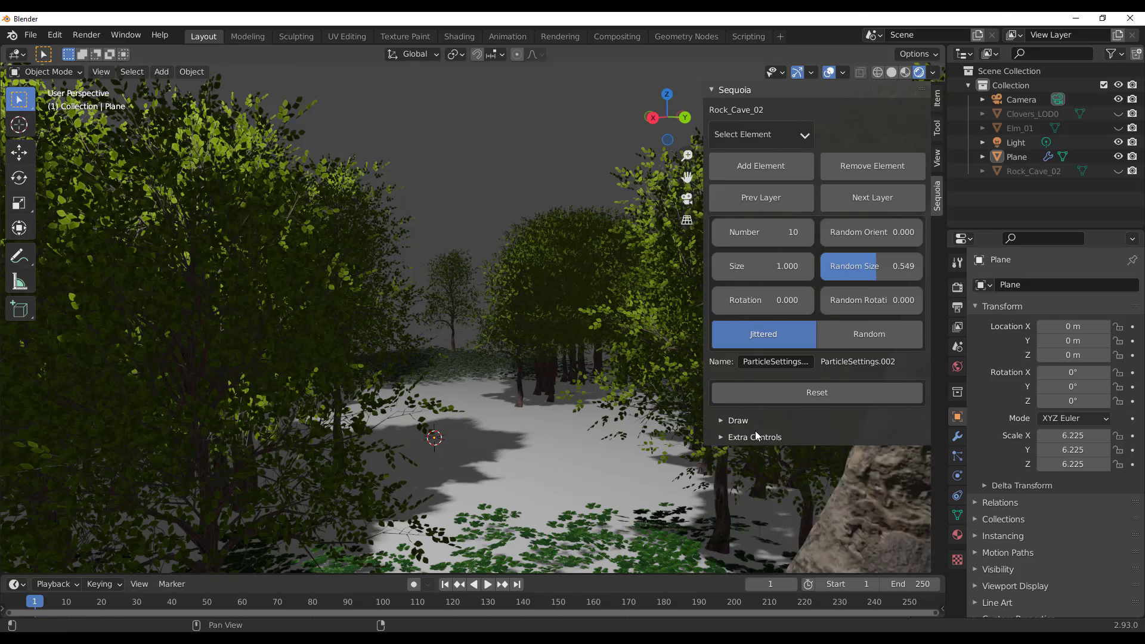
left_click(748, 437)
scroll(775, 446, "down", 2)
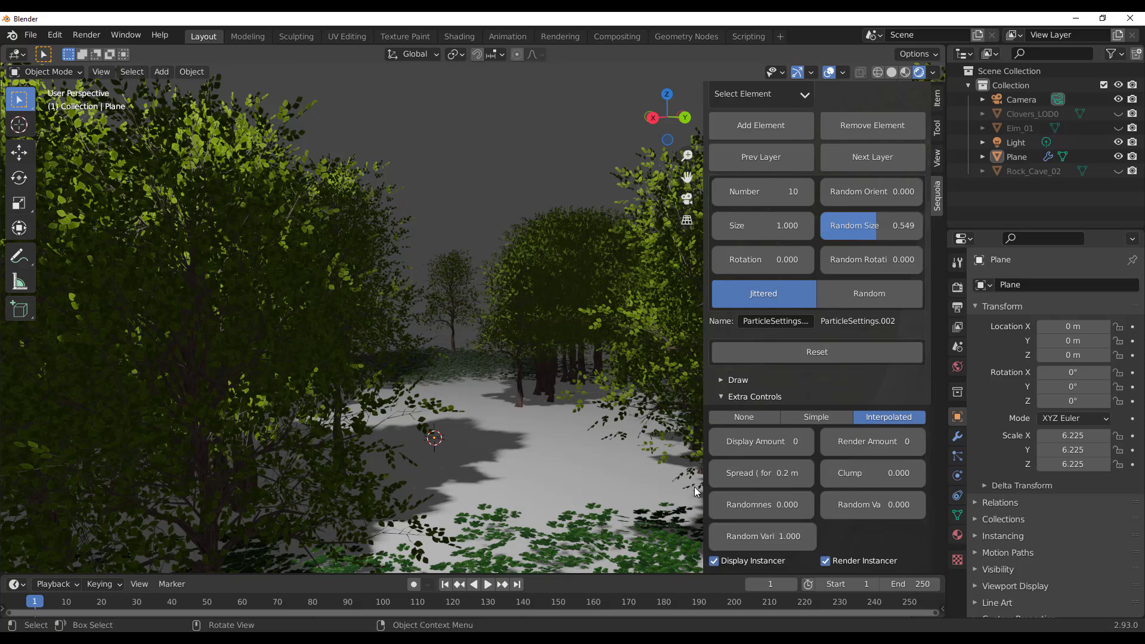
scroll(570, 448, "down", 5)
middle_click_drag(571, 448, 650, 503)
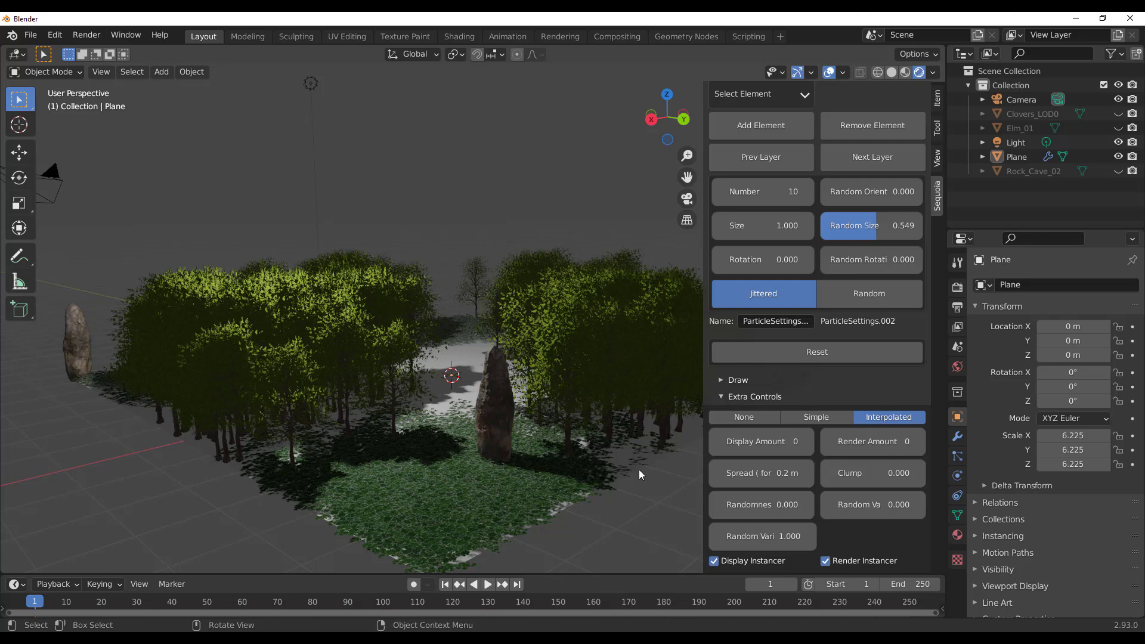
- Try a display amount of 9 for the rock layer's interpolated children, and return it to 0
mouse_move(760, 442)
left_mouse_down()
mouse_move(799, 441)
mouse_move(760, 441)
left_mouse_up()
middle_click_drag(434, 407, 377, 454)
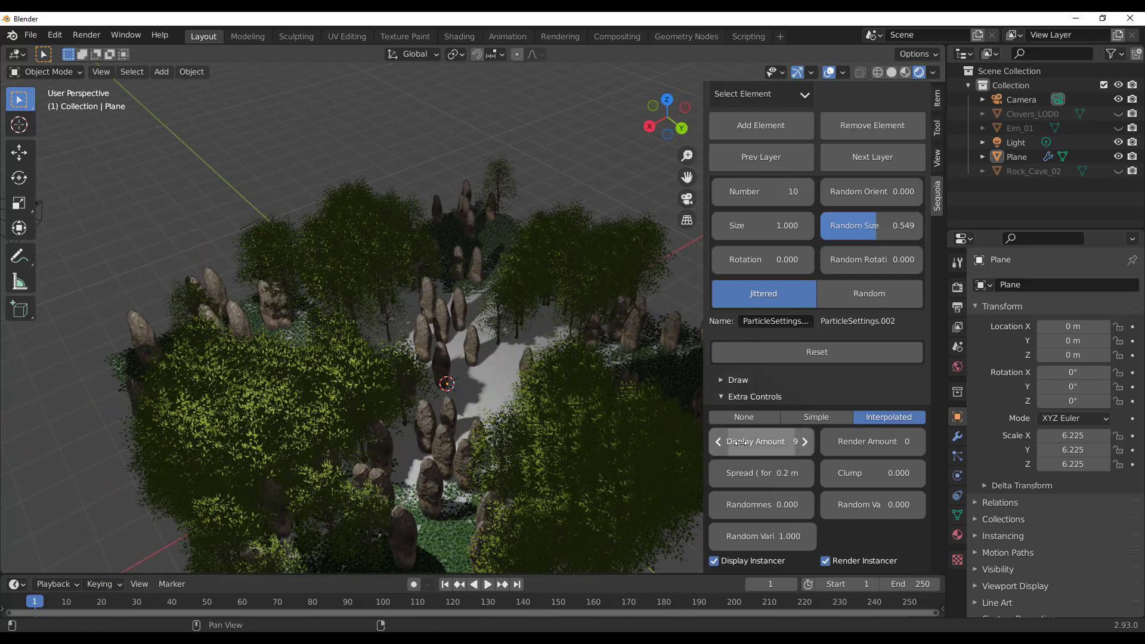
left_click_drag(761, 441, 778, 441)
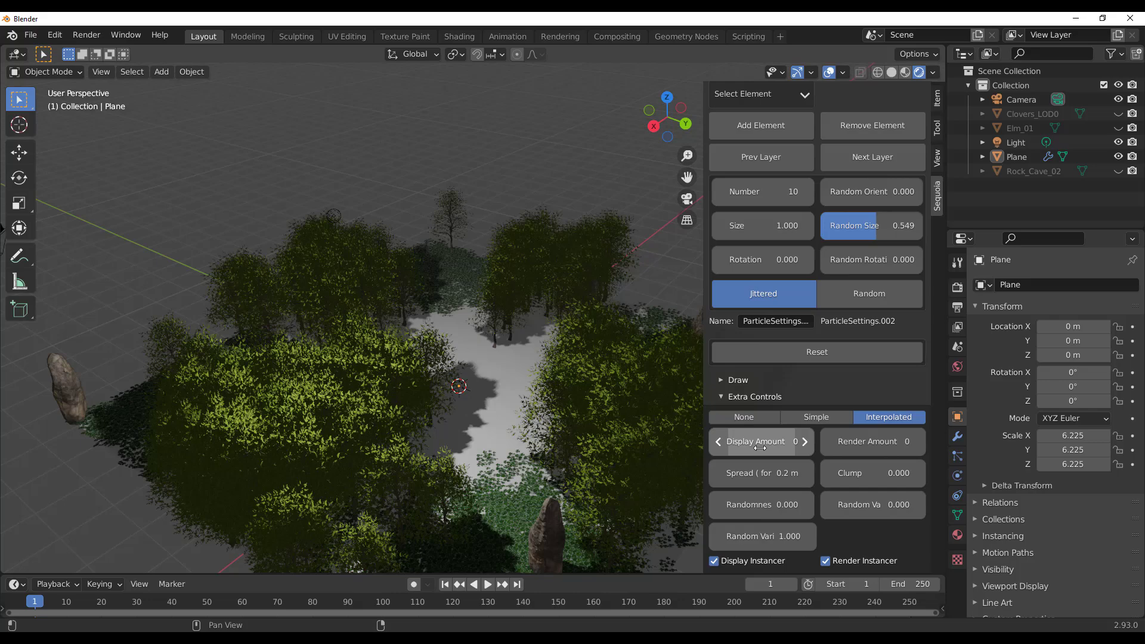
middle_click_drag(471, 376, 429, 351)
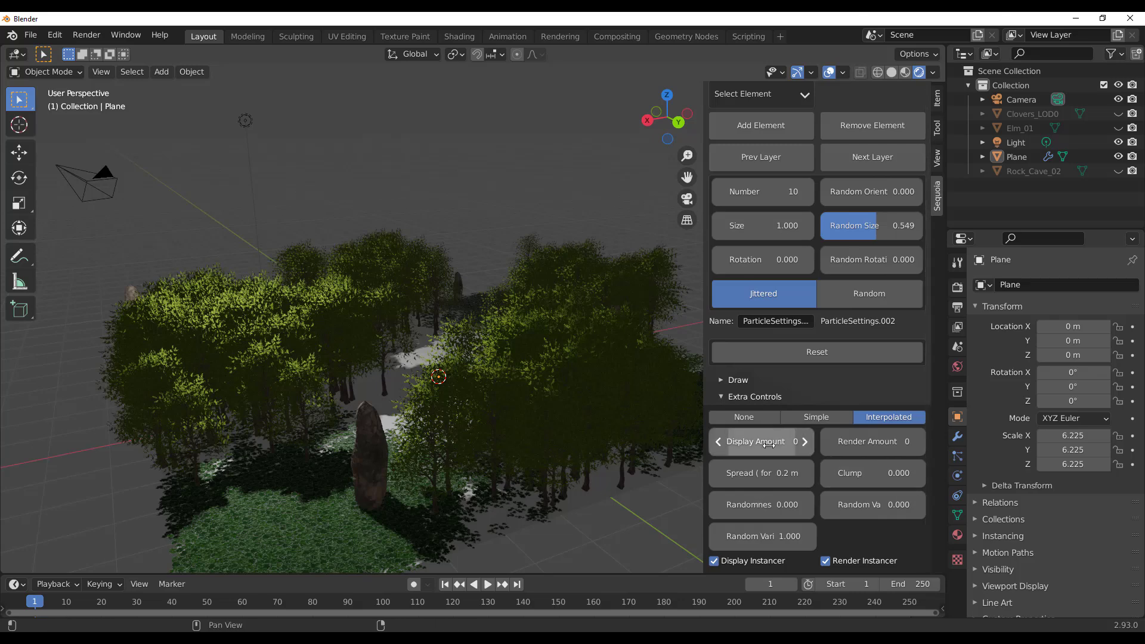
mouse_move(761, 442)
left_mouse_down()
mouse_move(816, 441)
mouse_move(760, 441)
left_mouse_up()
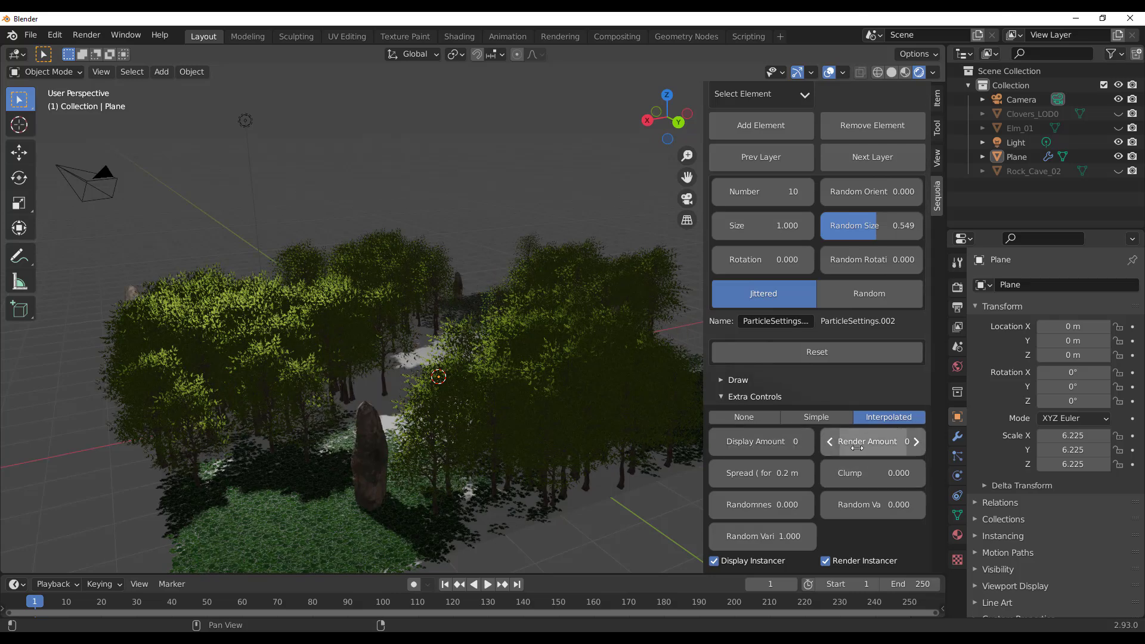
- Set the rock children's display amount to 2, spread to 0.37 m and randomness to 0.102
left_click_drag(775, 441, 755, 473)
mouse_move(750, 505)
left_mouse_down()
mouse_move(765, 505)
mouse_move(753, 506)
left_mouse_up()
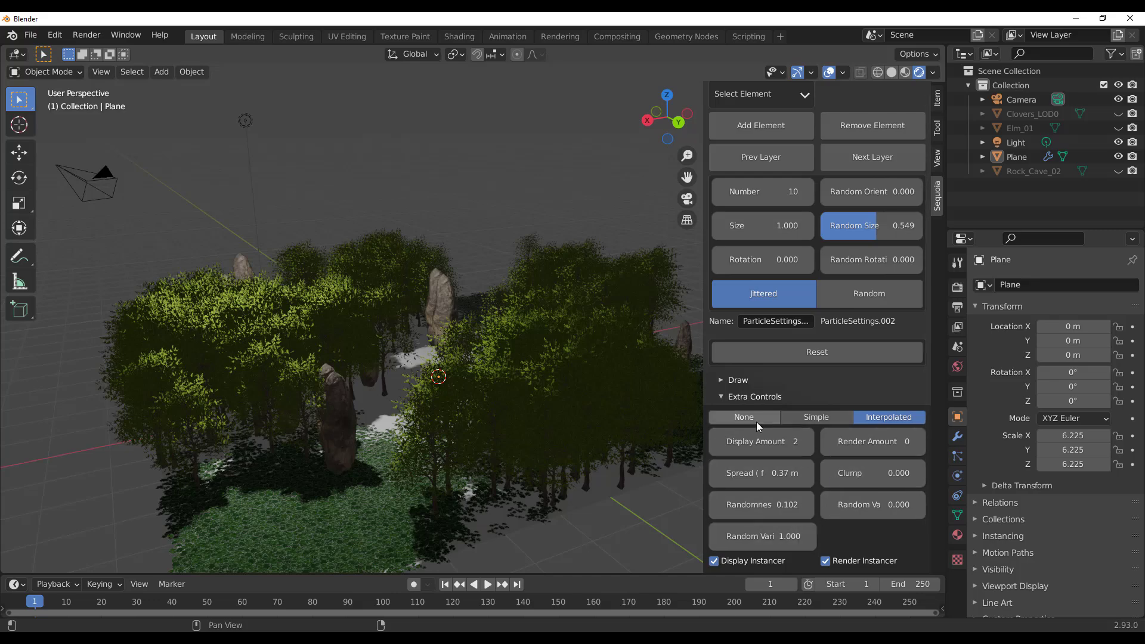
middle_click_drag(585, 358, 640, 423)
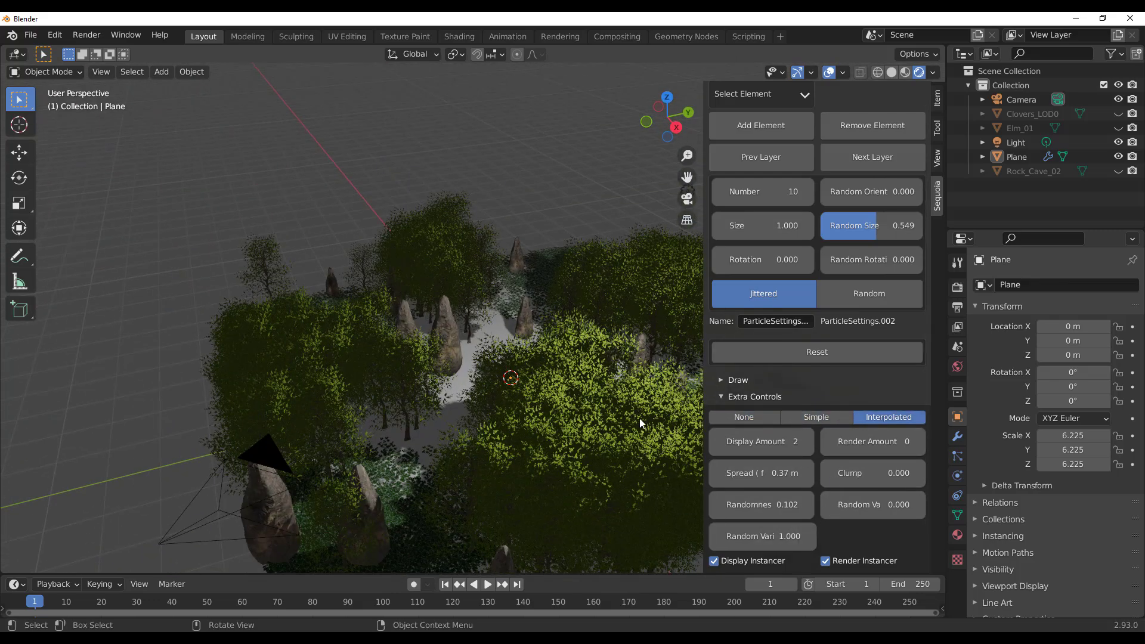
- Compare the rock layer's child particles on None and Interpolated, and examine the whole scene from several angles
left_click(756, 418)
left_click(879, 417)
middle_click_drag(626, 408, 541, 325)
scroll(499, 359, "down", 6)
middle_click_drag(542, 325, 442, 367)
scroll(567, 440, "down", 5)
scroll(584, 474, "up", 4)
middle_click_drag(588, 451, 542, 438, "shift")
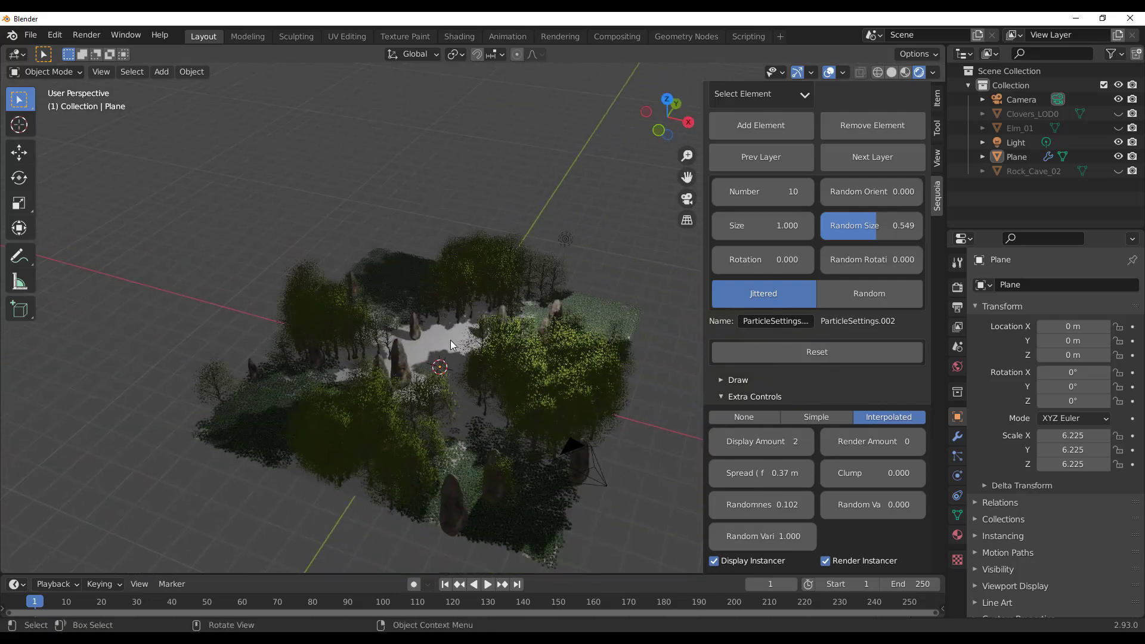
- Raise the light straight up above the trees to a Z location of 18.3 m
left_click(449, 340)
middle_click_drag(449, 340, 519, 284)
left_click(20, 154)
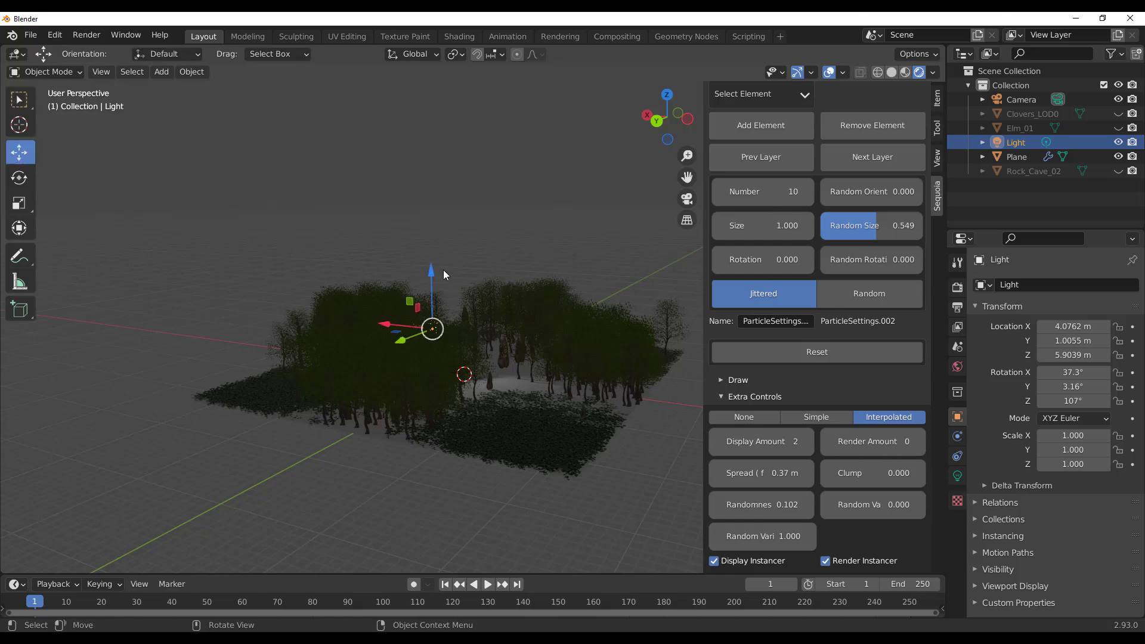
left_click_drag(433, 276, 429, 223)
left_click_drag(435, 177, 436, 179)
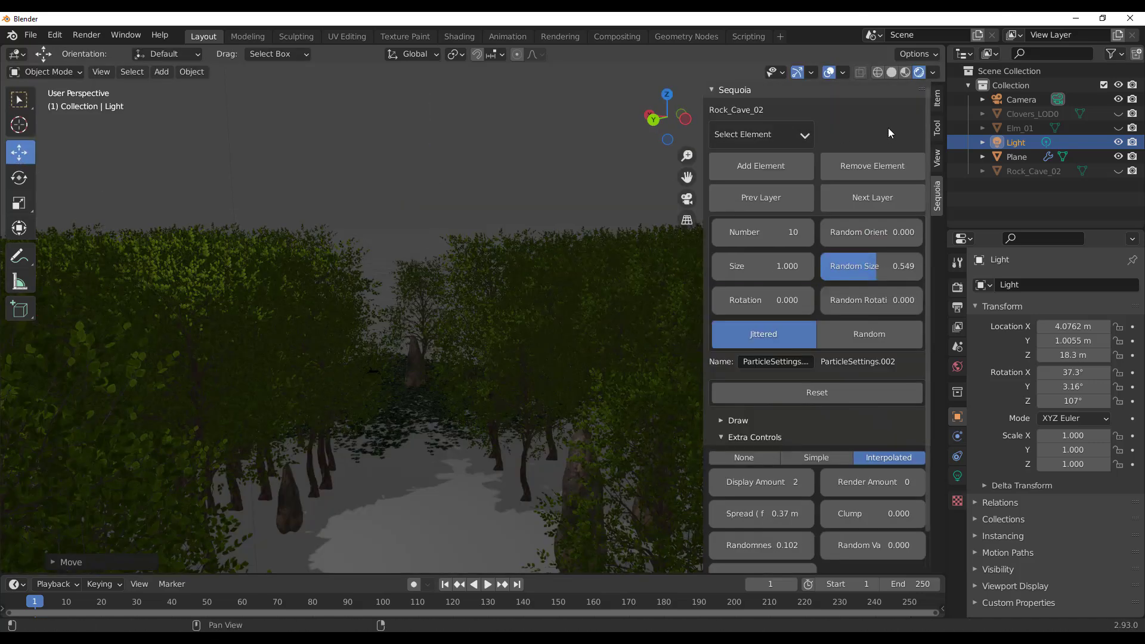
- Look through the add-on's element collections, including the Trees Collection 2 entries
left_click(796, 134)
mouse_move(778, 163)
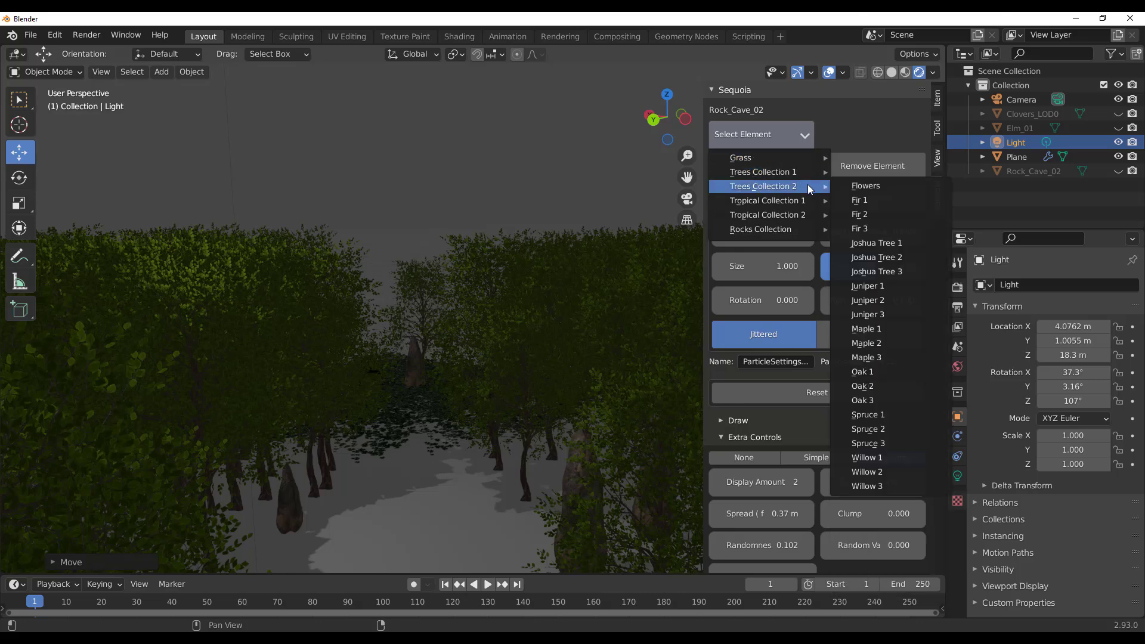
mouse_move(739, 231)
- Move the light above the trees along the X axis
middle_click_drag(571, 295, 493, 450)
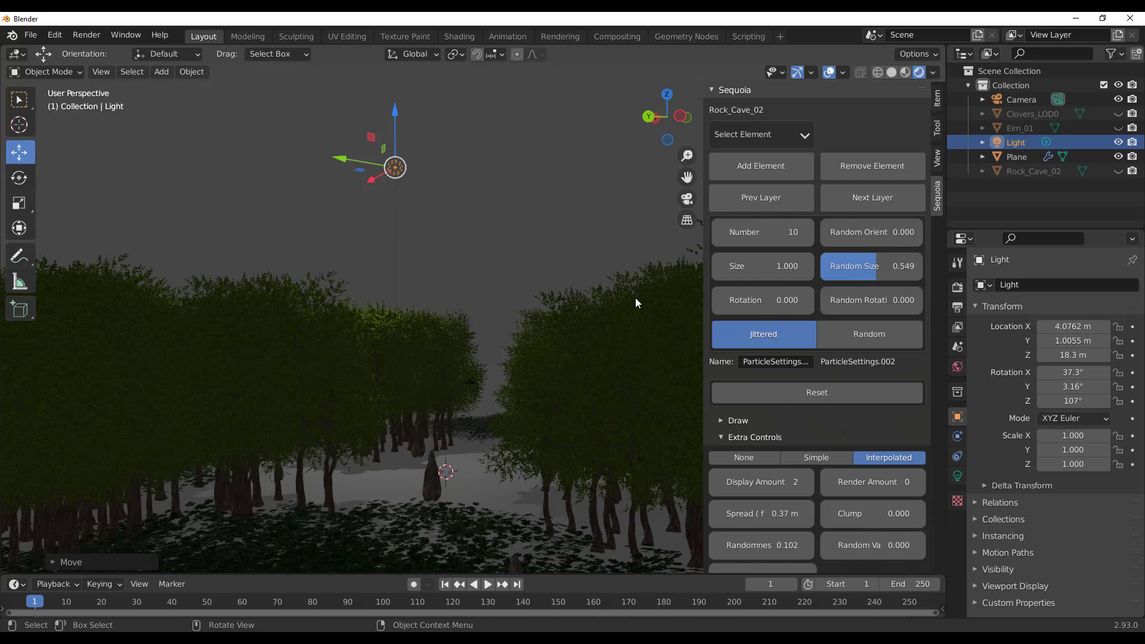
middle_click_drag(432, 203, 438, 266)
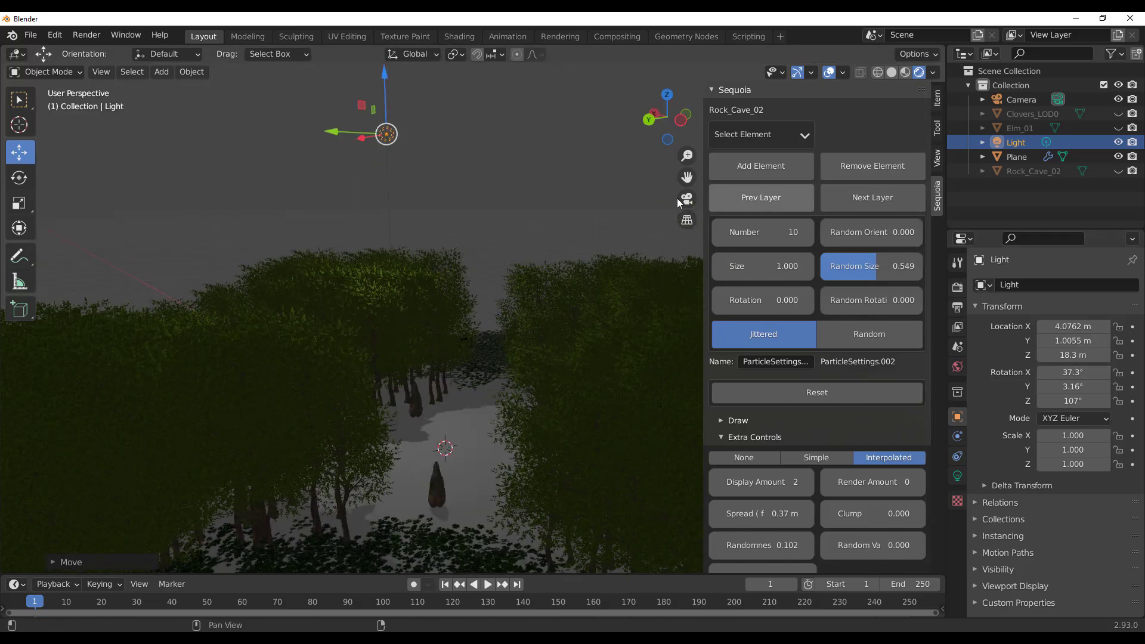
middle_click_drag(507, 250, 574, 188)
key("g")
key("x")
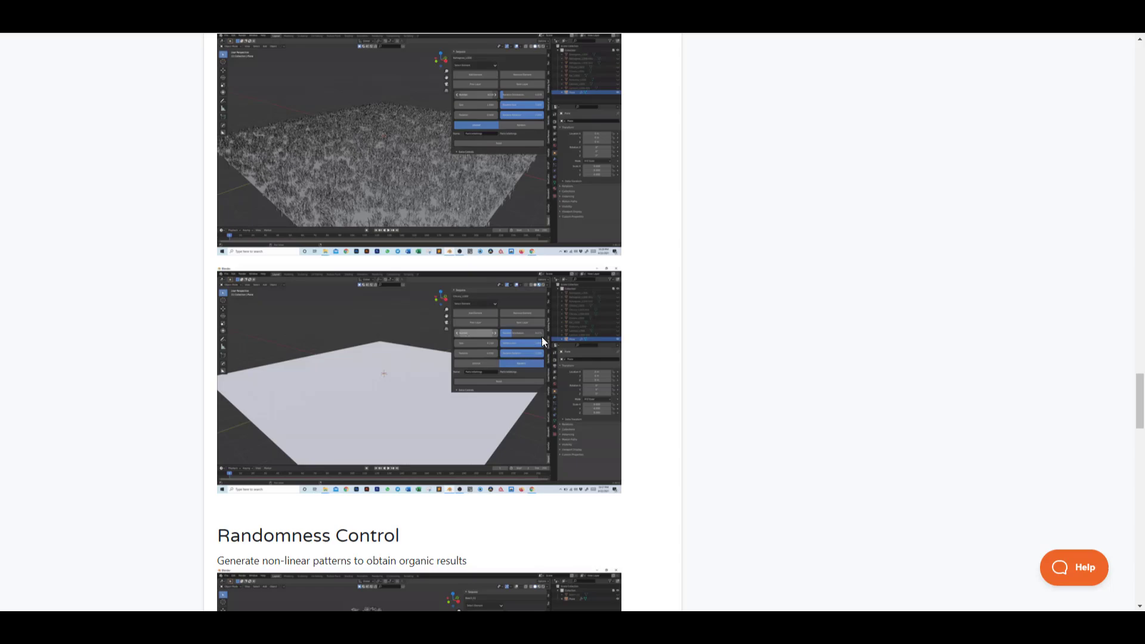
- Switch to the Sequoia product page on Blender Market and review its assets, controls and purchase versions
scroll(542, 337, "up", 10)
scroll(541, 342, "up", 1)
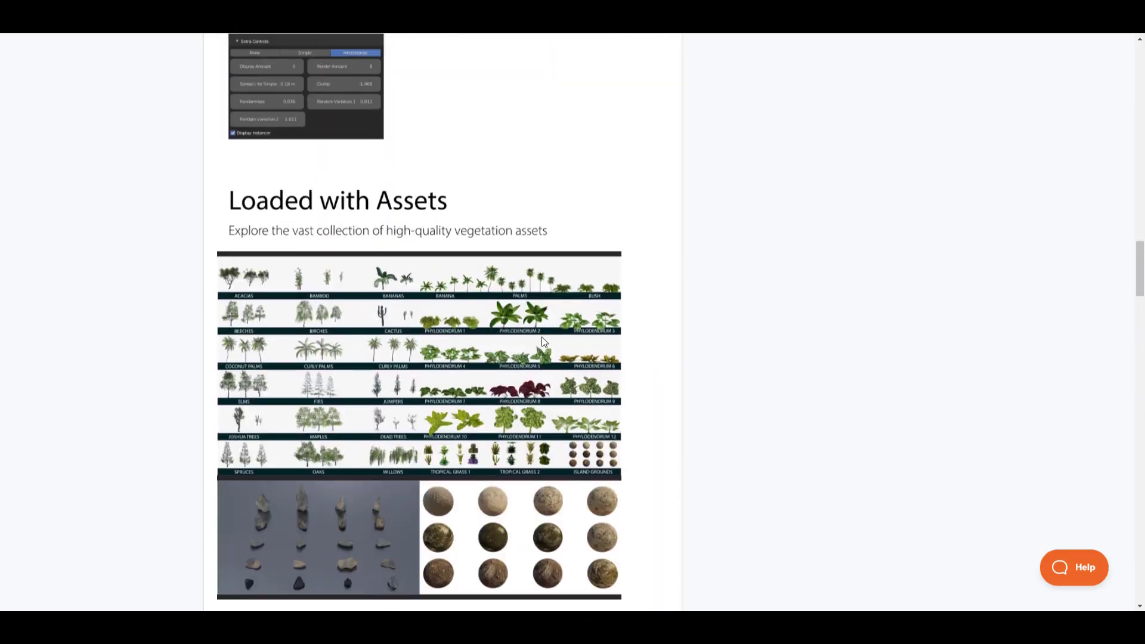
scroll(542, 342, "up", 18)
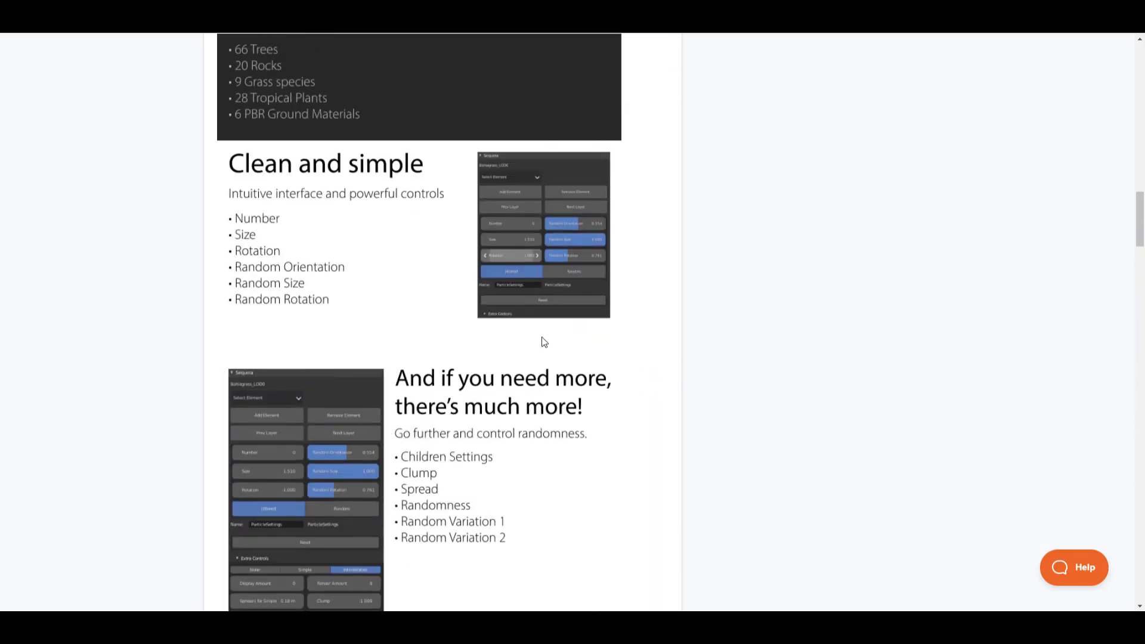
scroll(542, 341, "up", 6)
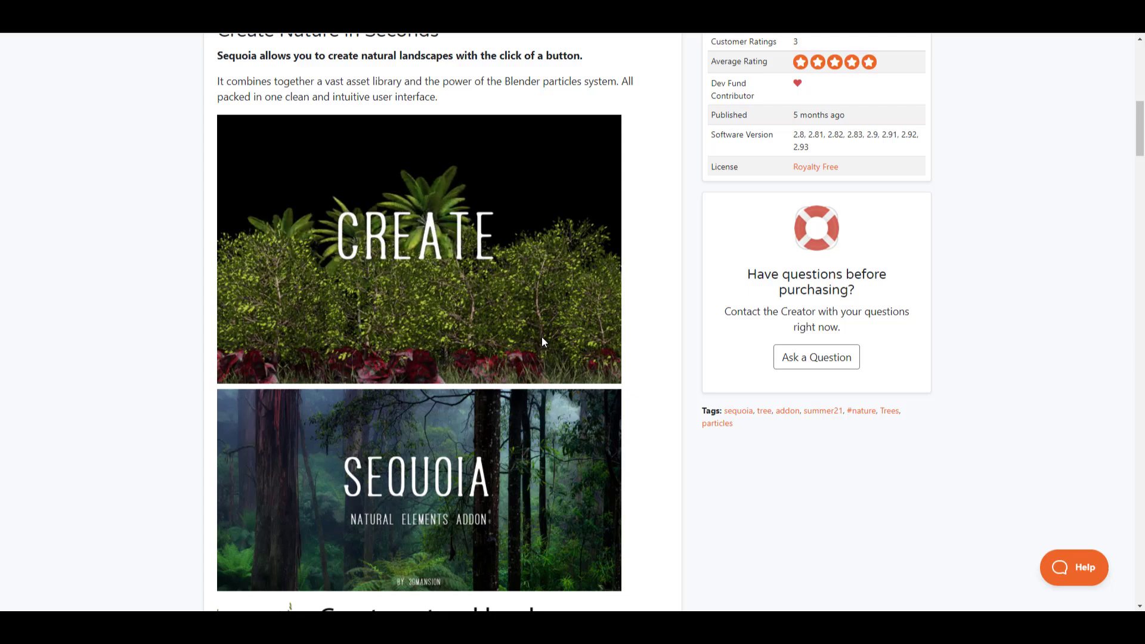
scroll(541, 337, "up", 7)
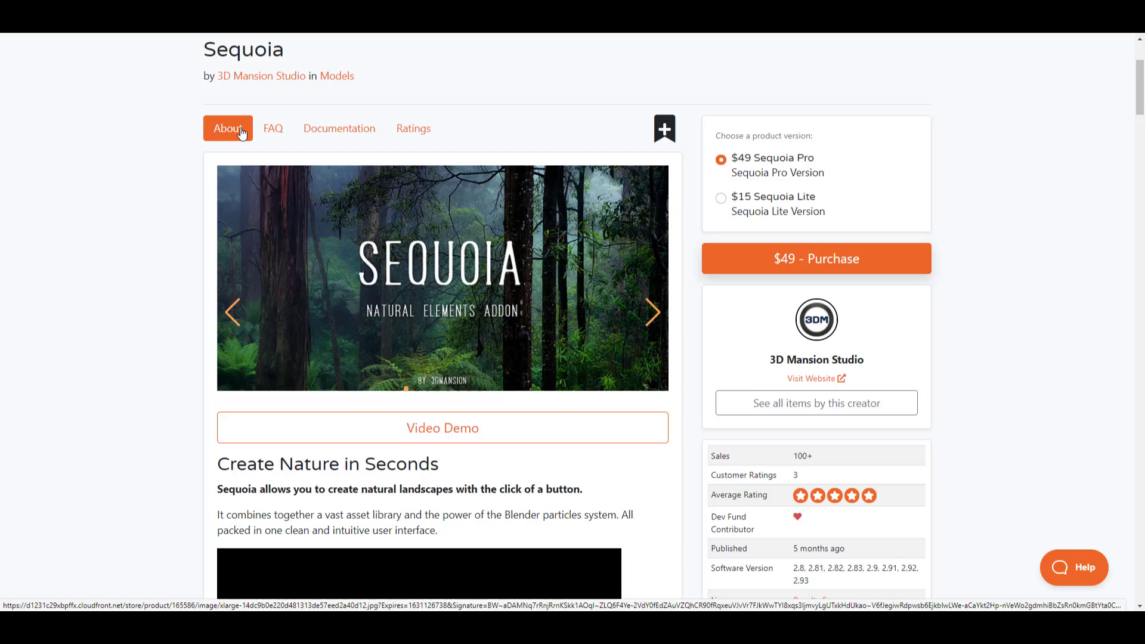
- Open the 3D Mansion Studio creator page, look over its listed products and return to the Sequoia page
left_click(242, 76)
scroll(578, 209, "down", 5)
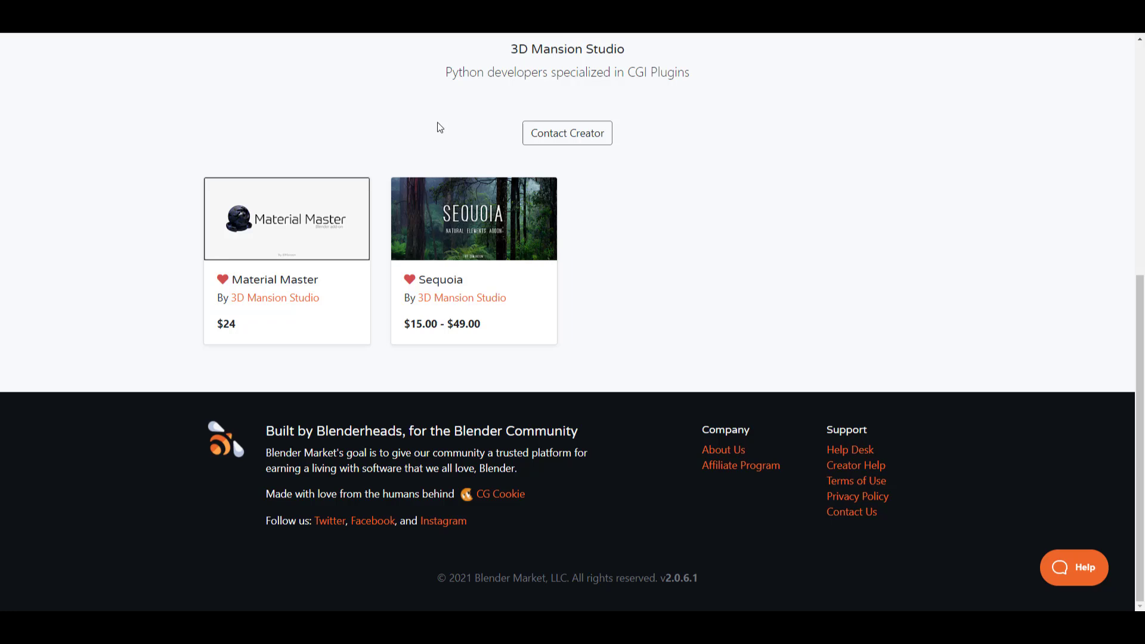
key("alt+Left")
- Read through the Sequoia product description from the introduction down to the Amount Control and Randomness Control sections
scroll(667, 326, "down", 3)
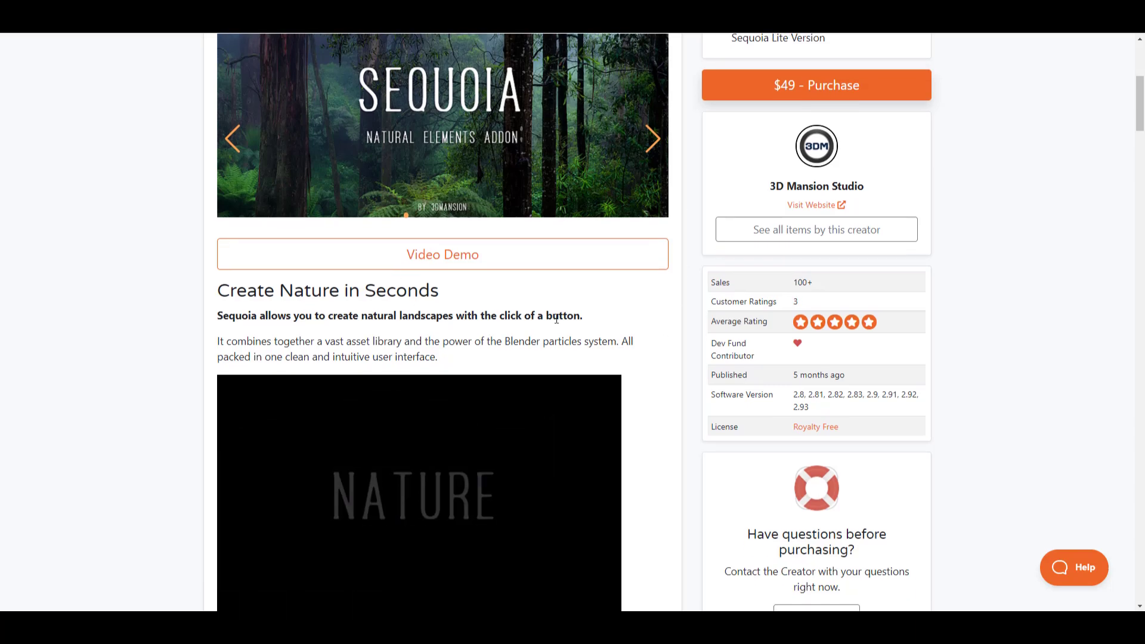
scroll(556, 319, "down", 10)
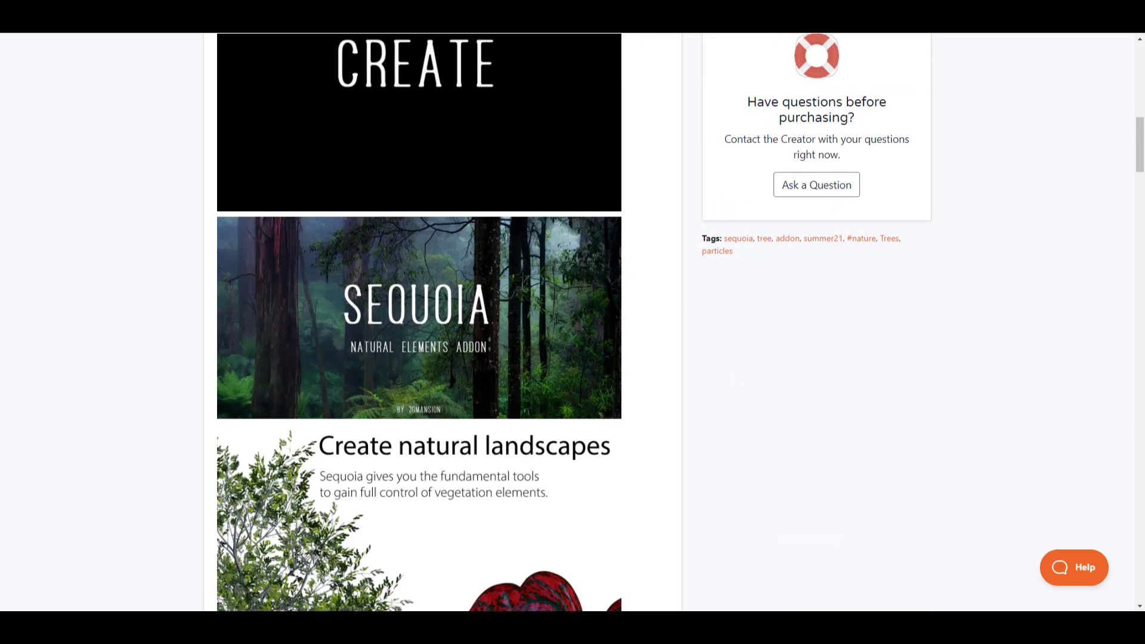
scroll(556, 319, "down", 12)
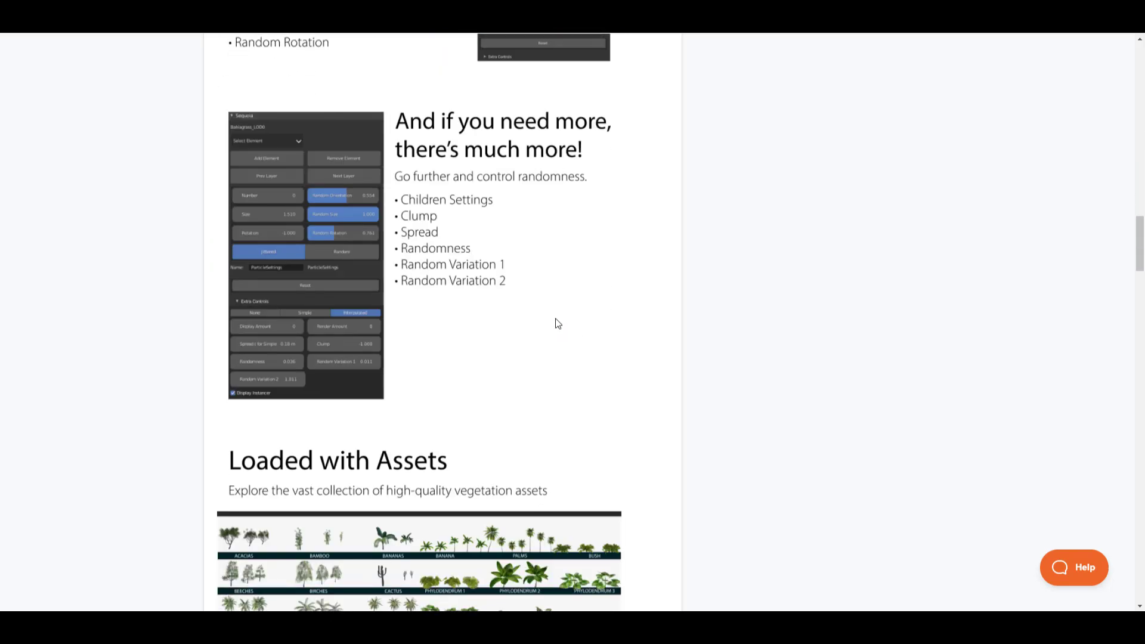
scroll(558, 323, "down", 10)
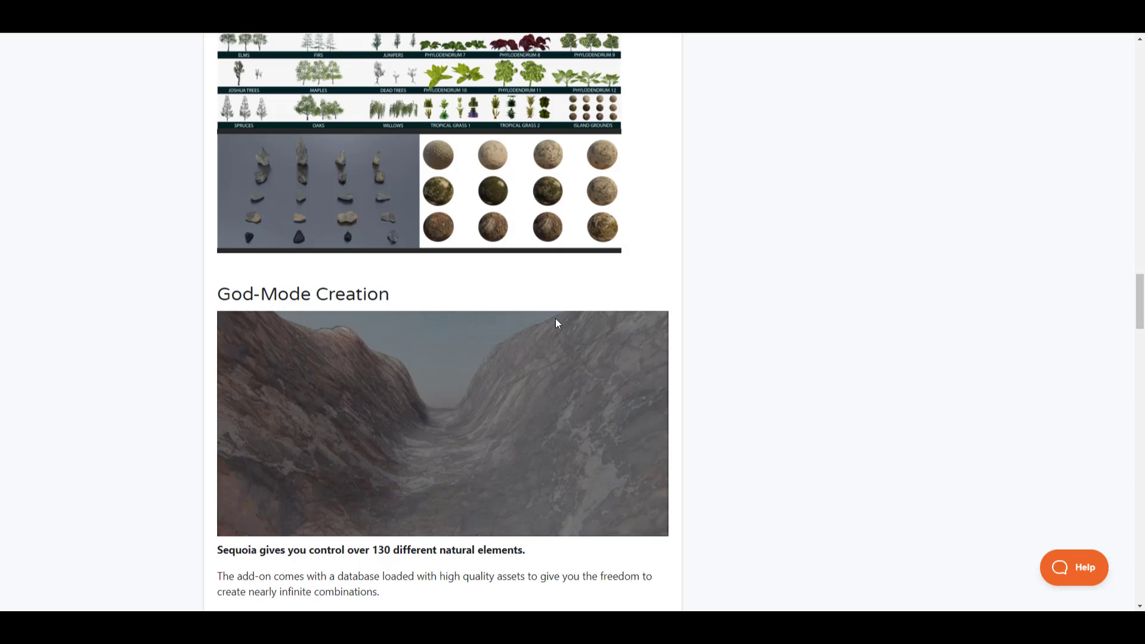
scroll(556, 323, "down", 15)
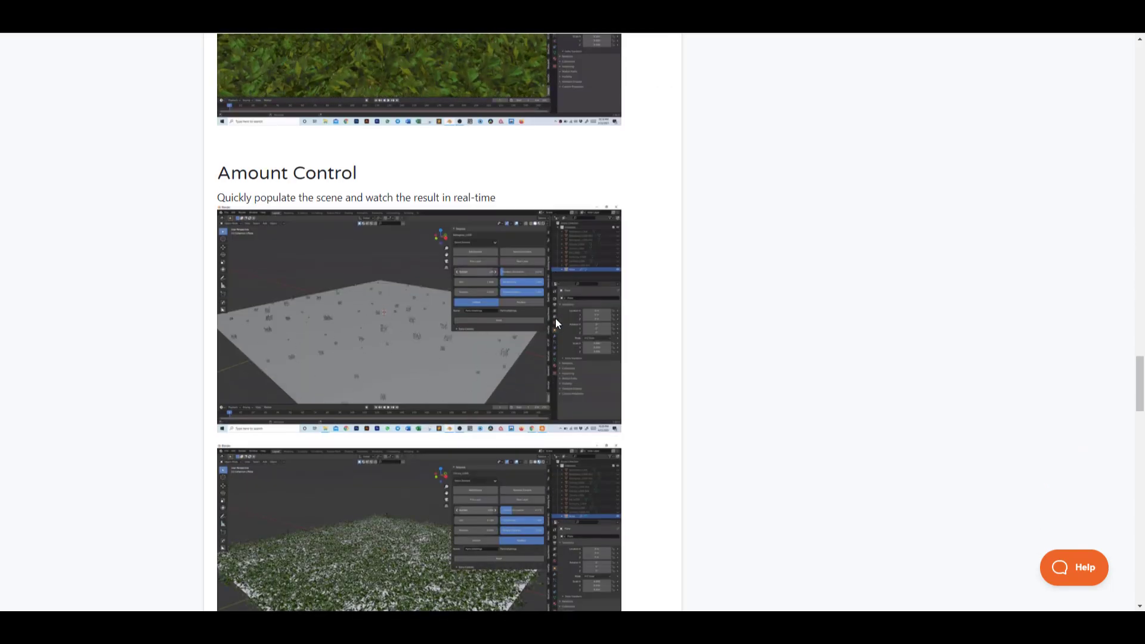
scroll(555, 320, "down", 7)
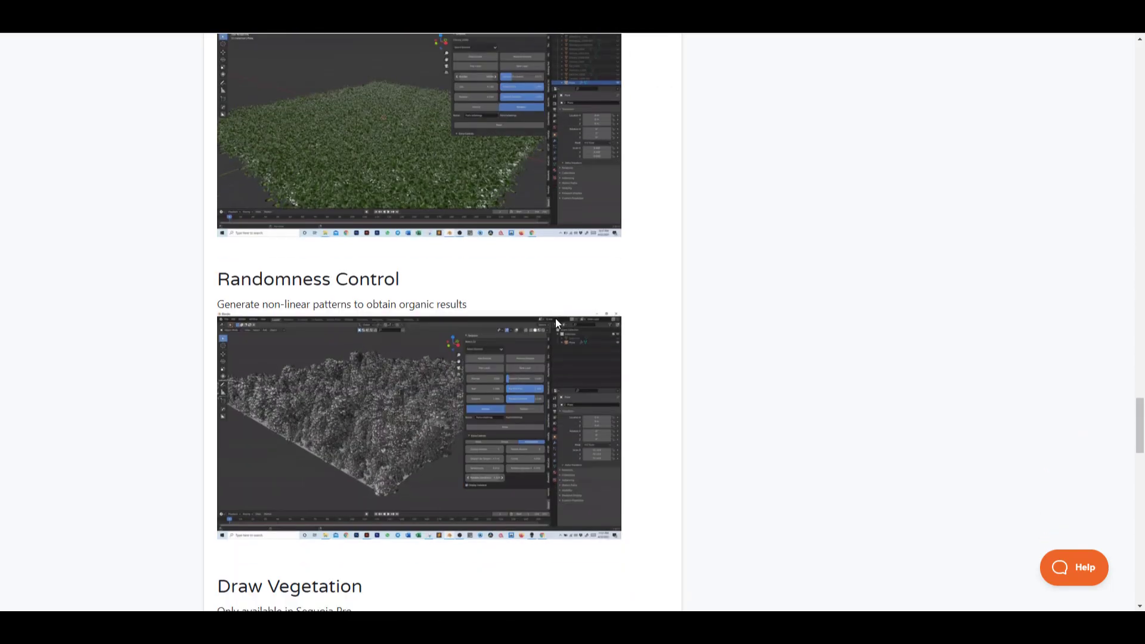